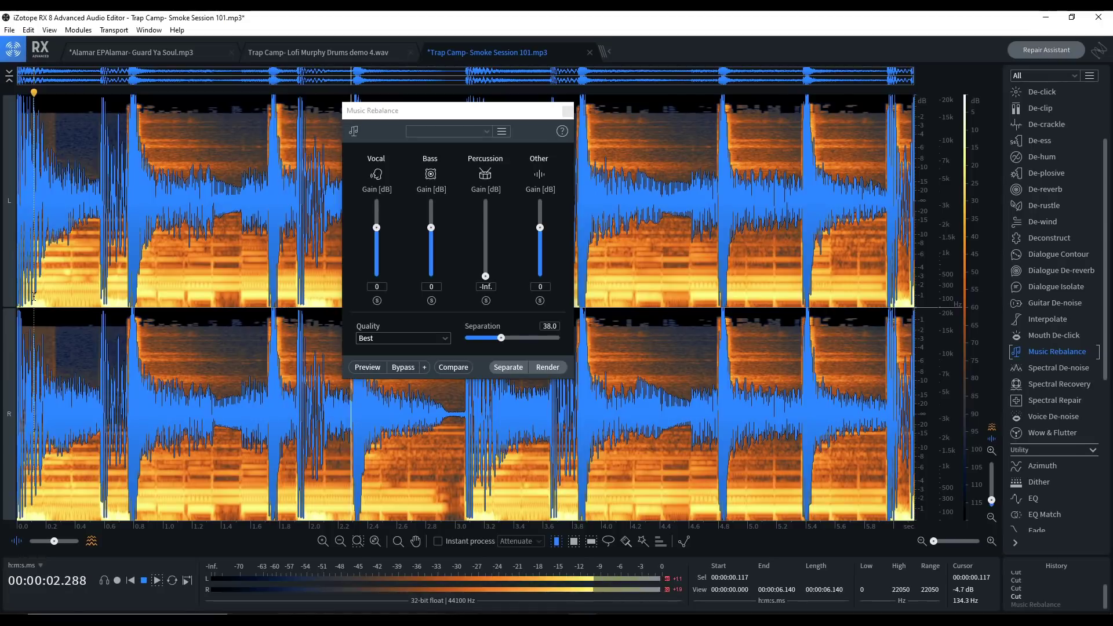
key(ctrl+shift+z)
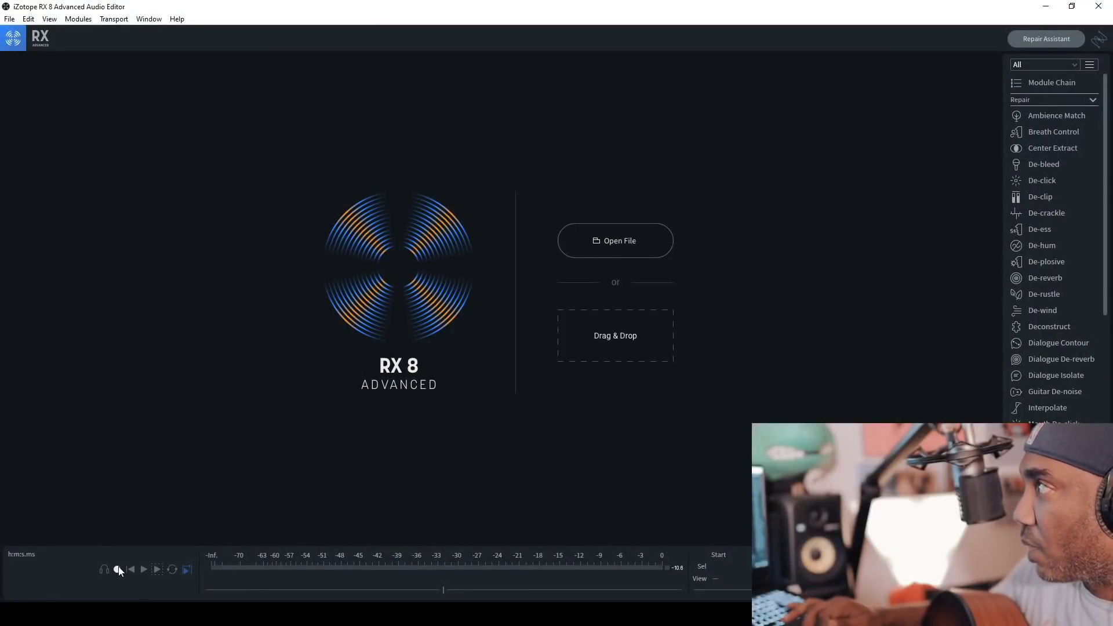
Step: Create a new mono file named Untitled with a 44100 Hz sampling rate
key(ctrl+n)
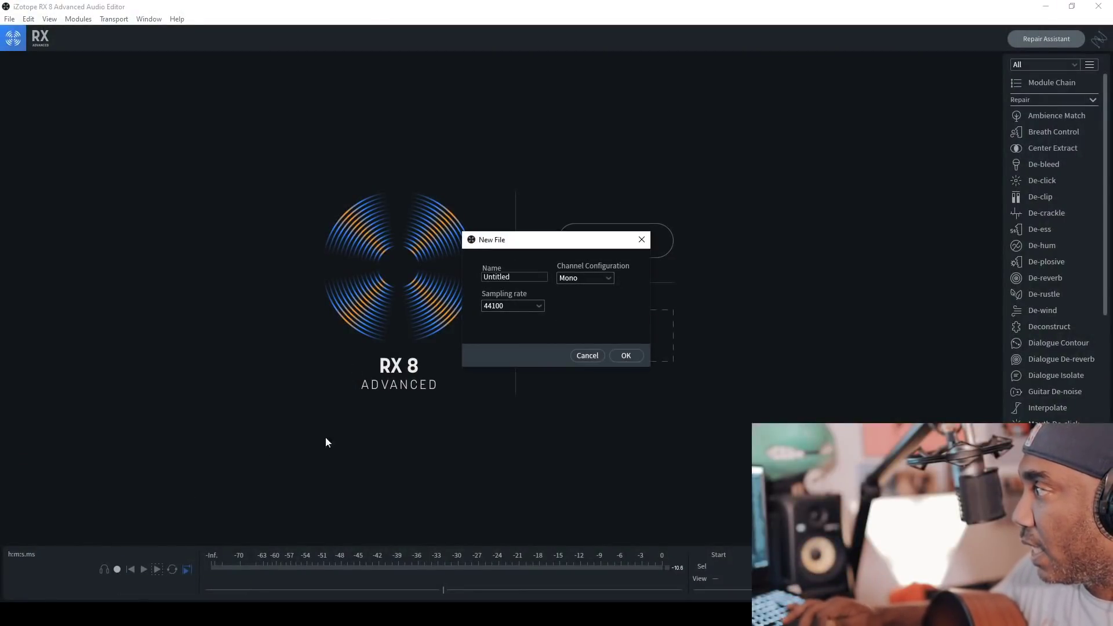
click(608, 279)
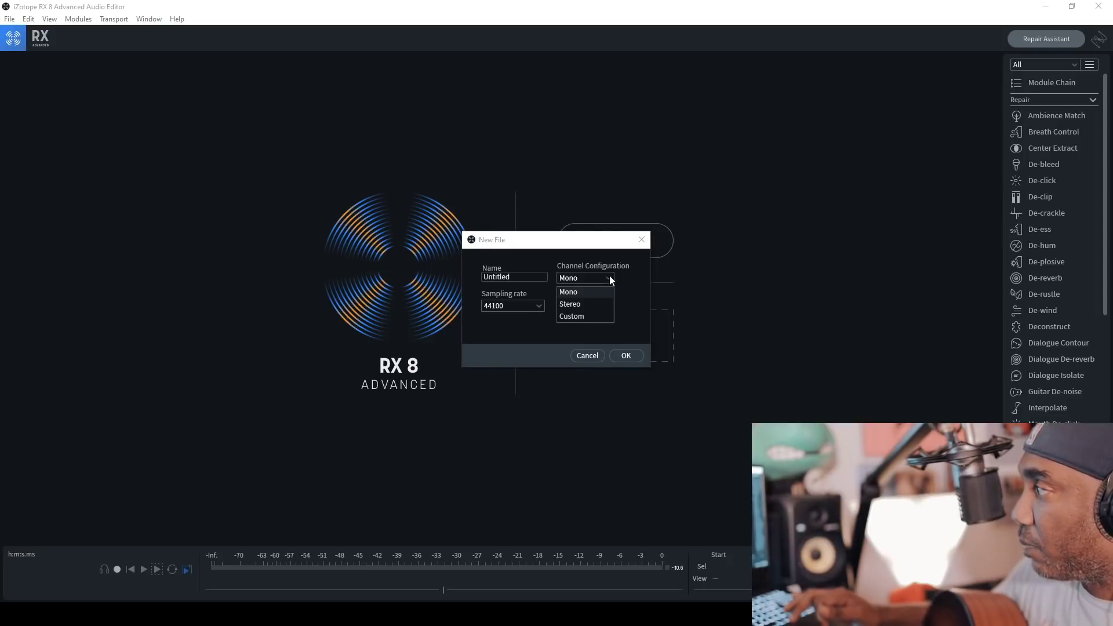
click(538, 258)
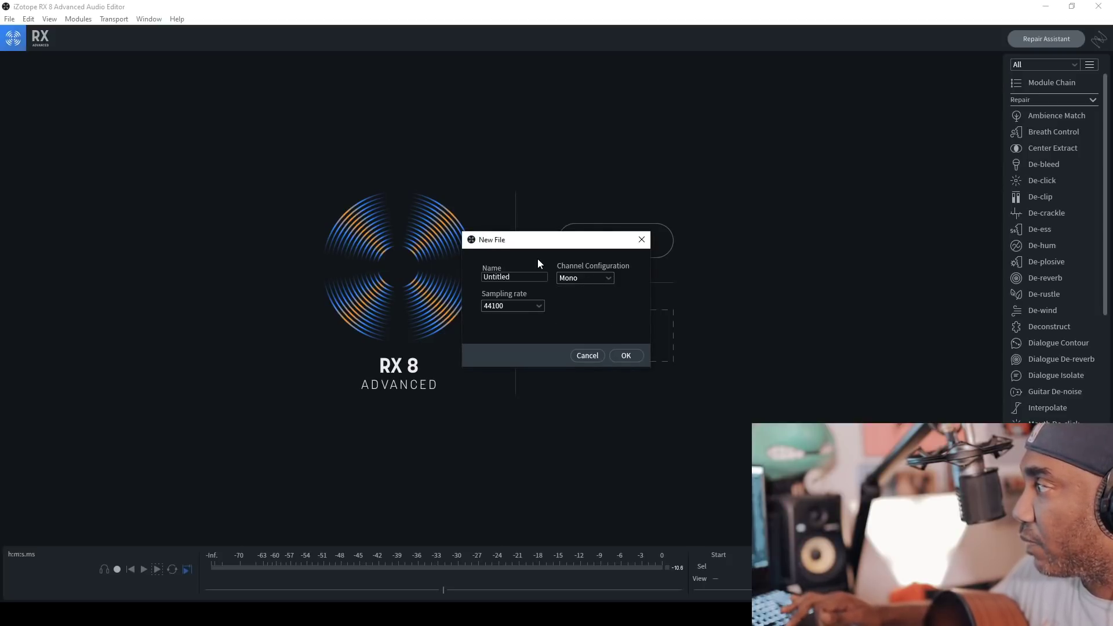
click(627, 356)
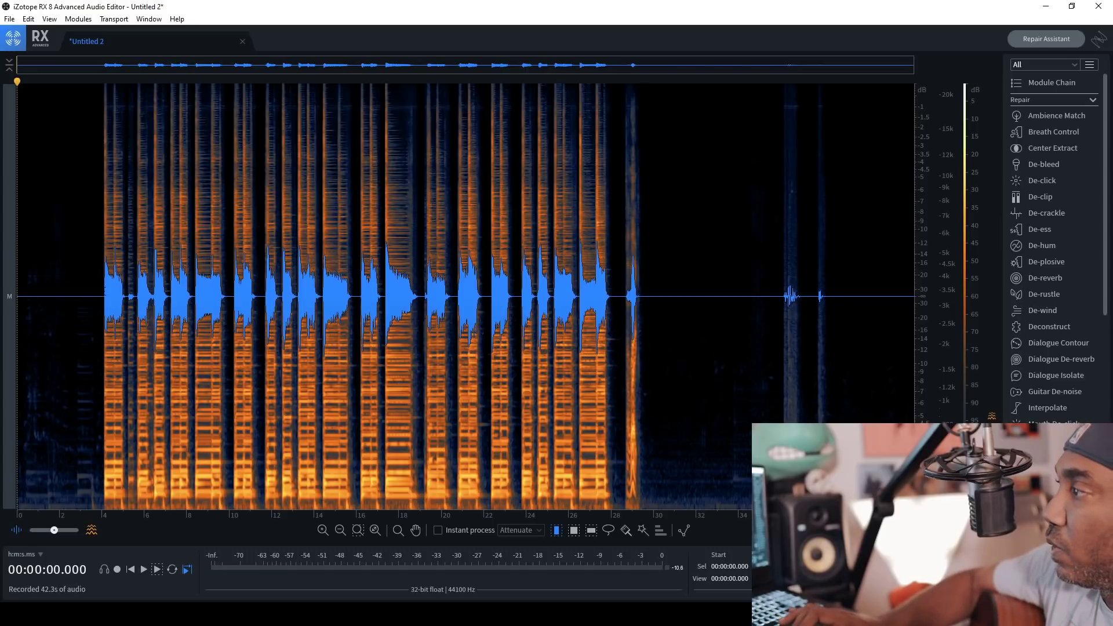
Step: Cut the silent lead-in of about 4 seconds and everything after the last guitar note, from 24.459 s on, out of the recording
drag(102, 289, 3, 281)
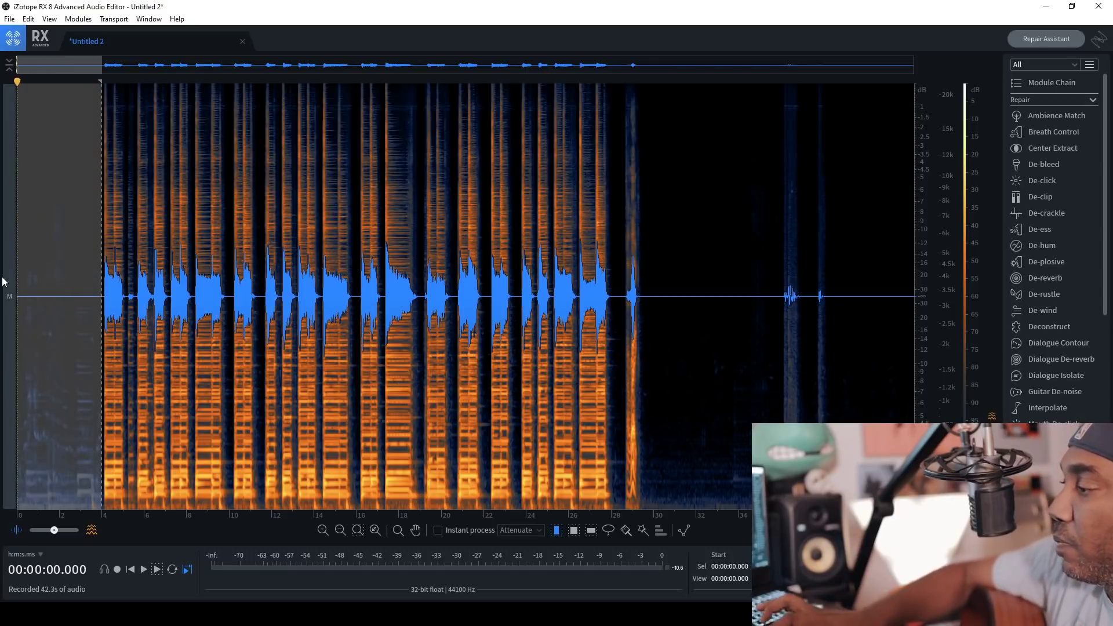
key(ctrl+x)
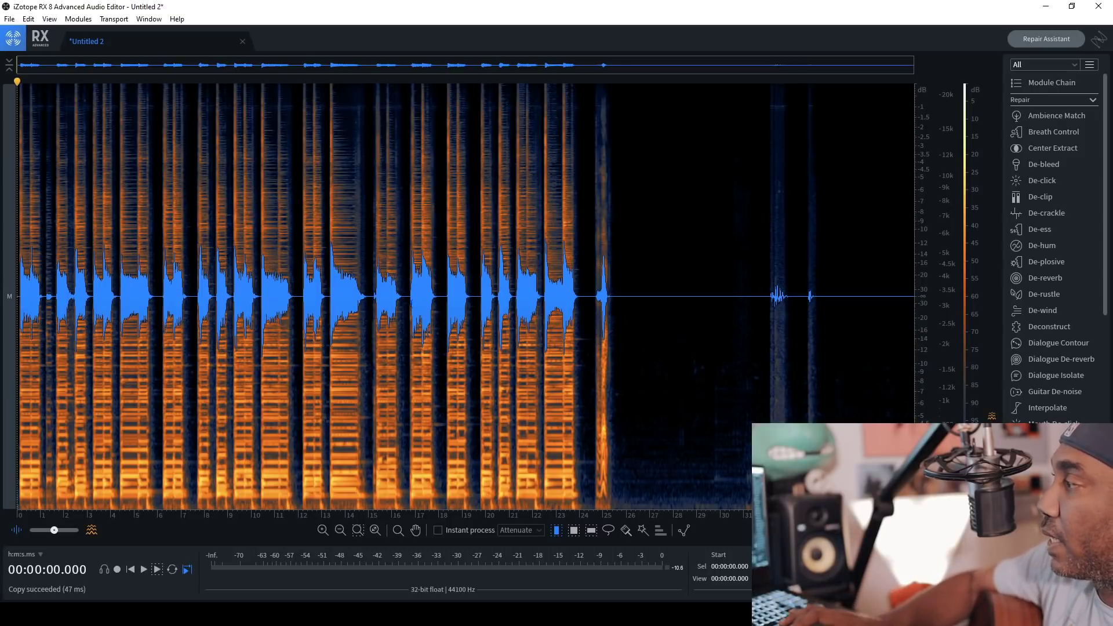
click(590, 231)
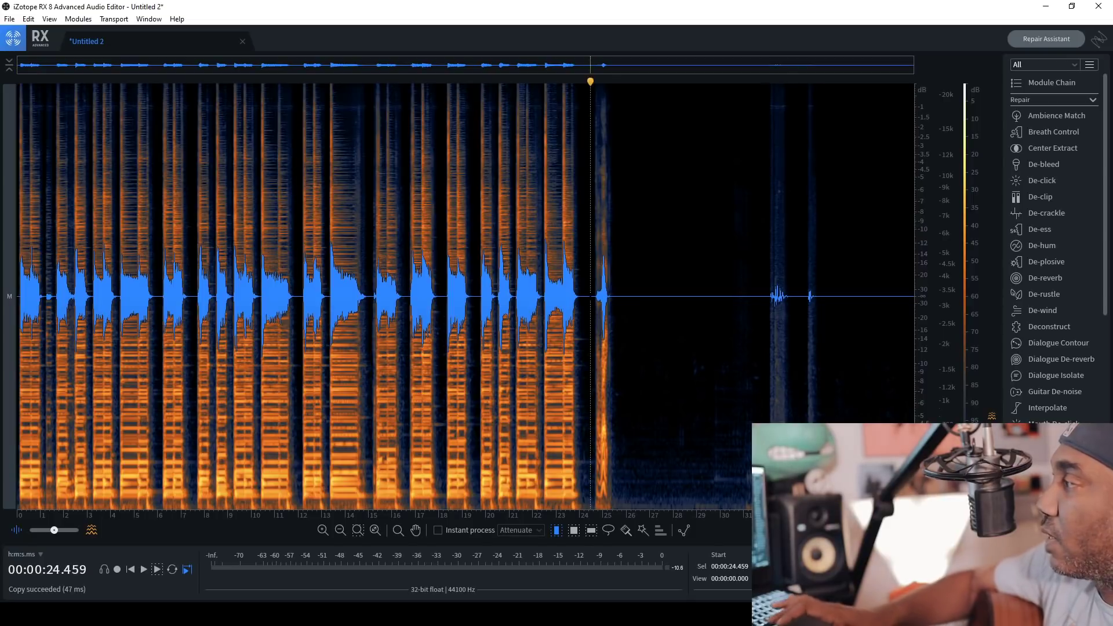
key(space)
key(space)
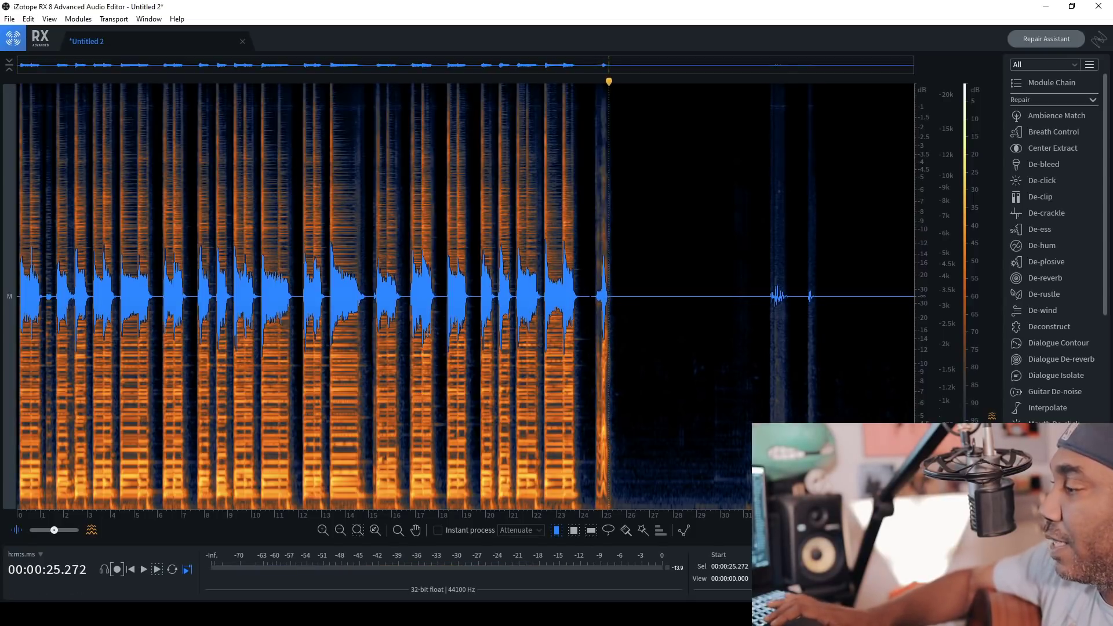
drag(590, 290, 893, 290)
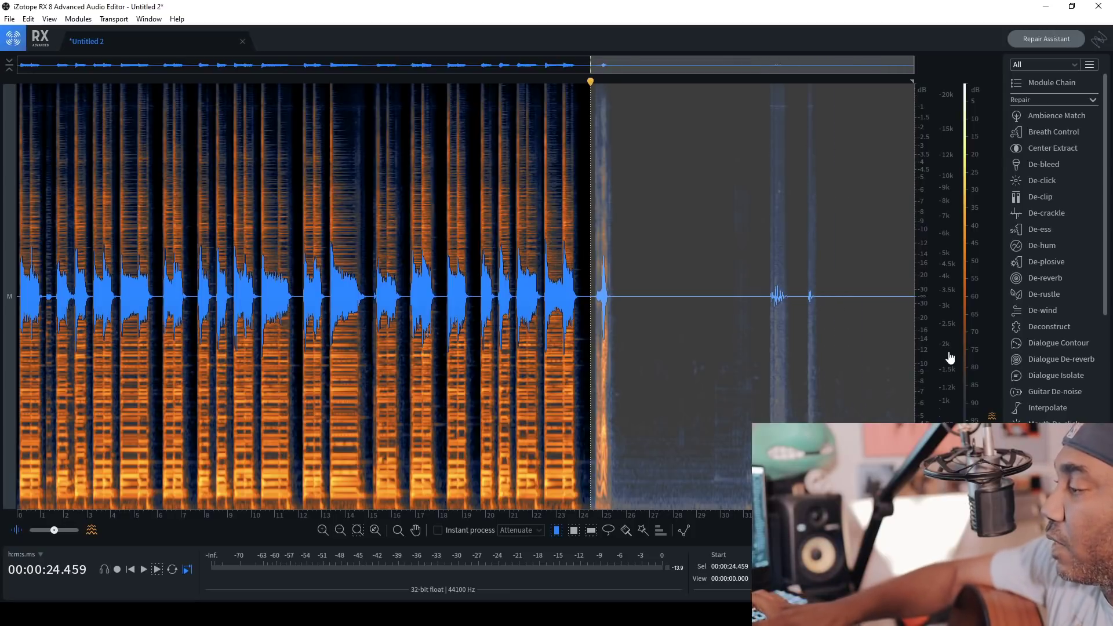
key(ctrl+x)
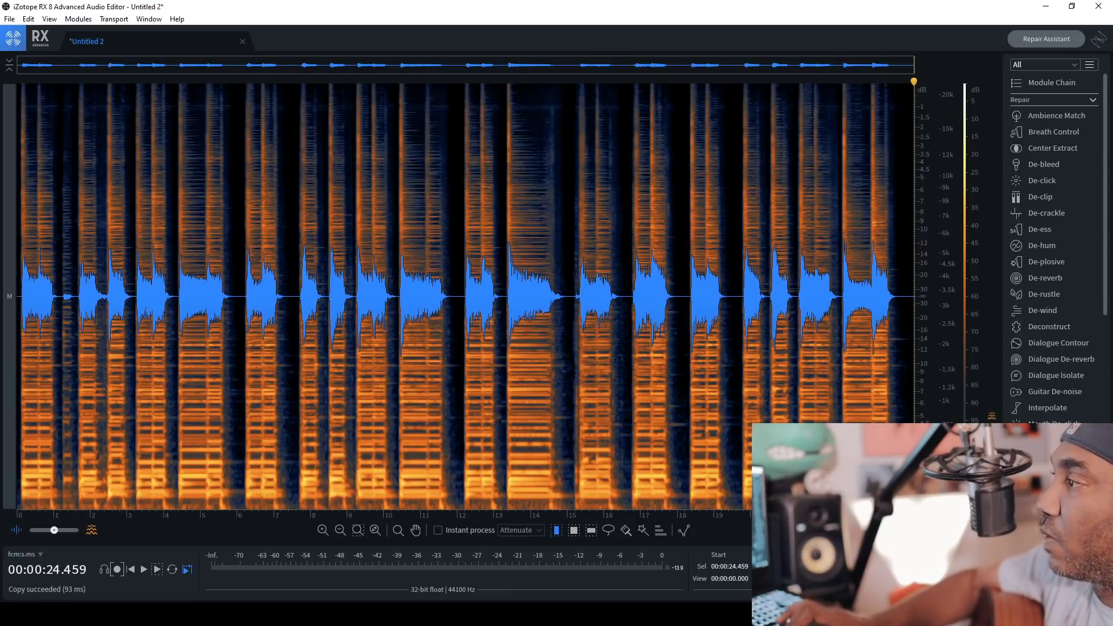
Step: Play the trimmed guitar recording from its beginning to listen for string noise
click(23, 289)
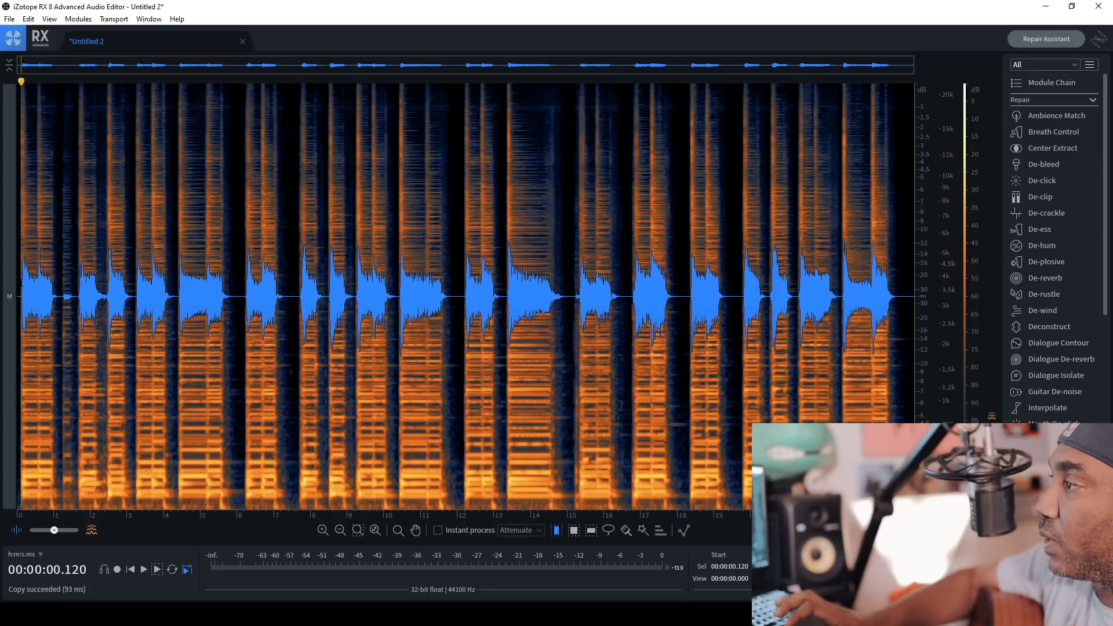
key(space)
click(218, 289)
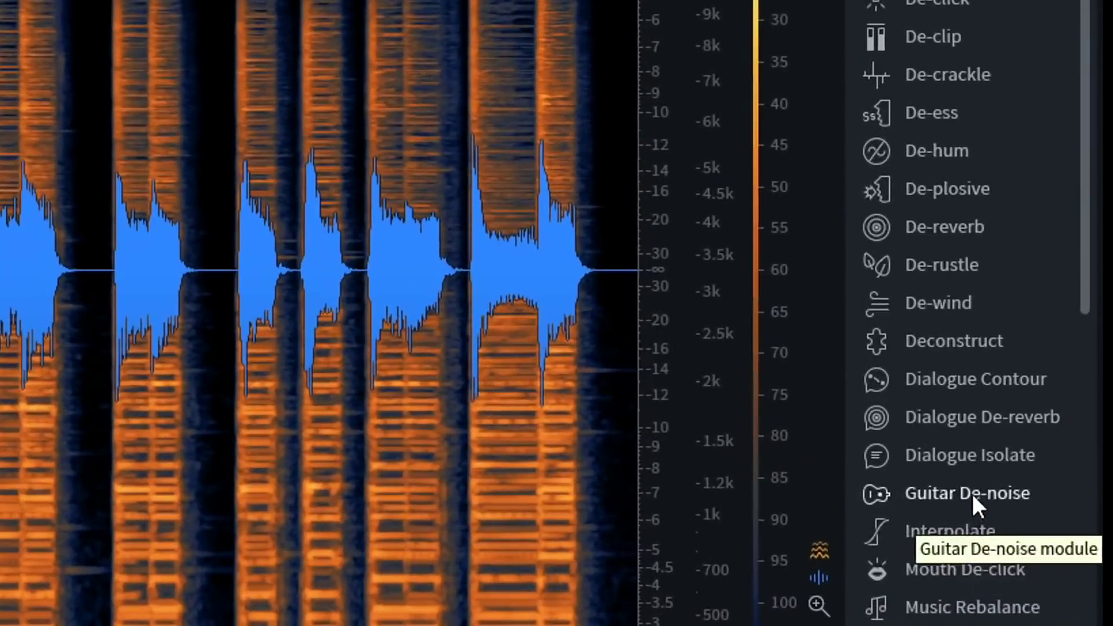
Step: Preview Guitar De-noise on the recording, setting Squeak sensitivity to 5.2 and reduction to 5.3
click(971, 492)
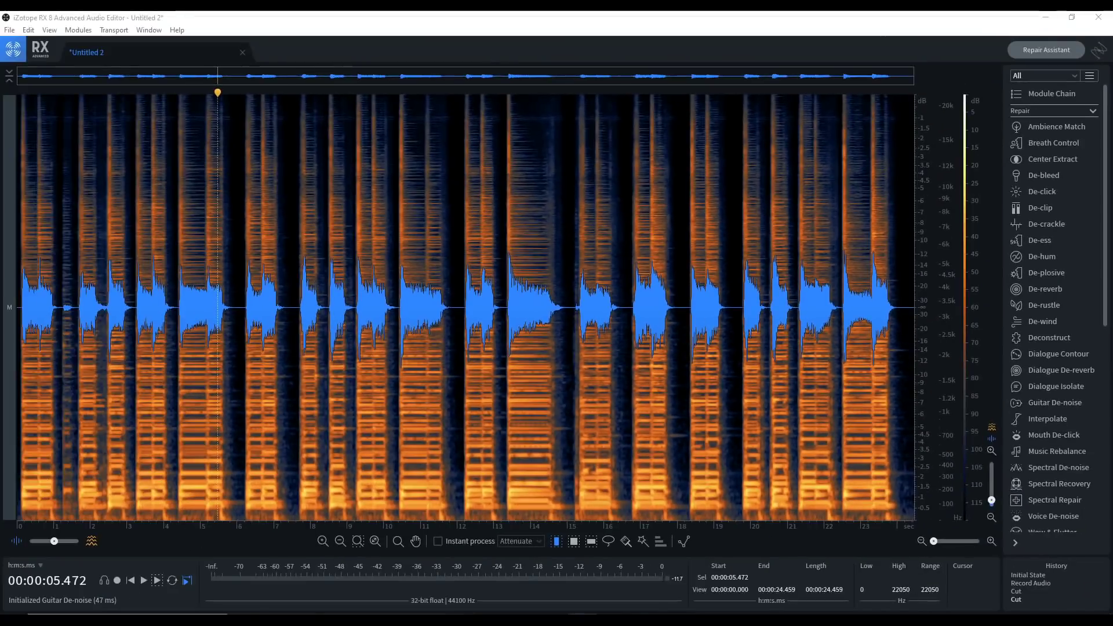
drag(791, 38, 545, 117)
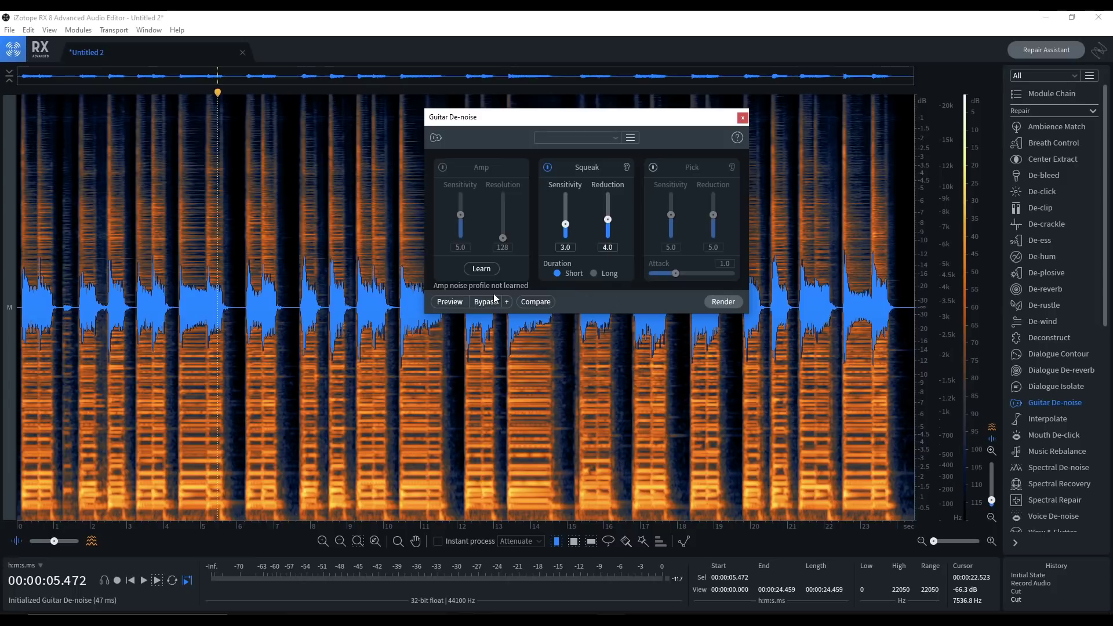
click(449, 302)
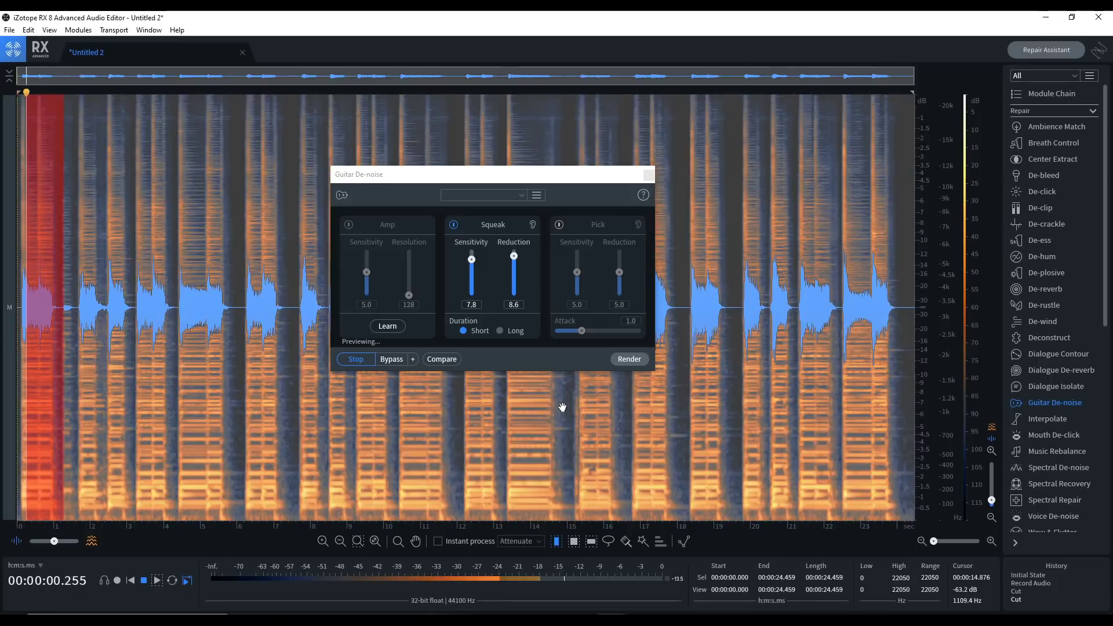
drag(514, 256, 473, 274)
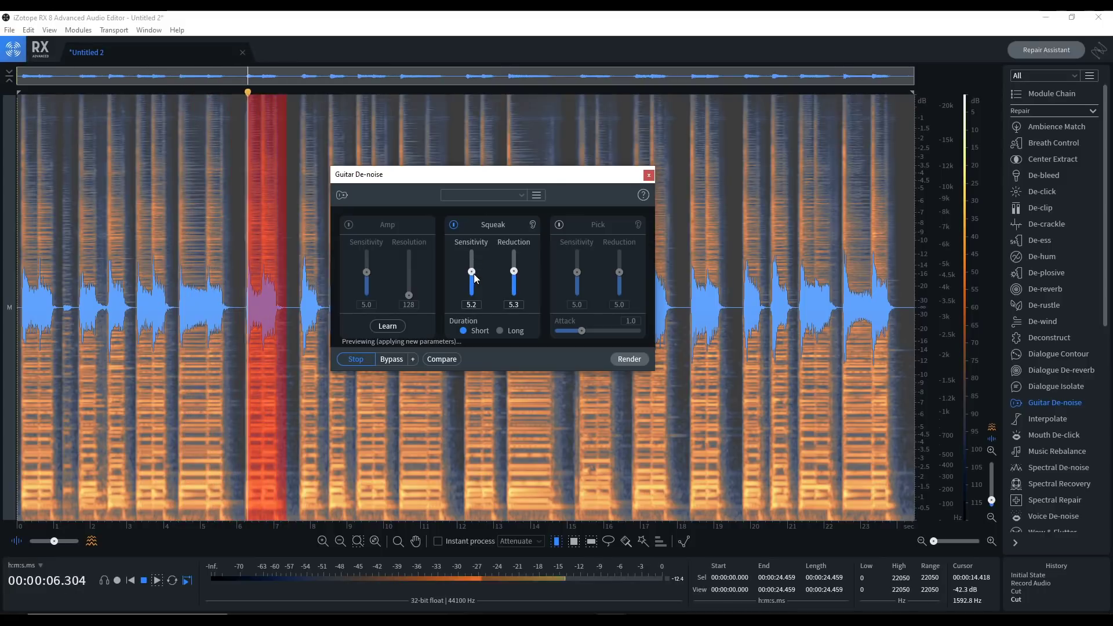
click(371, 358)
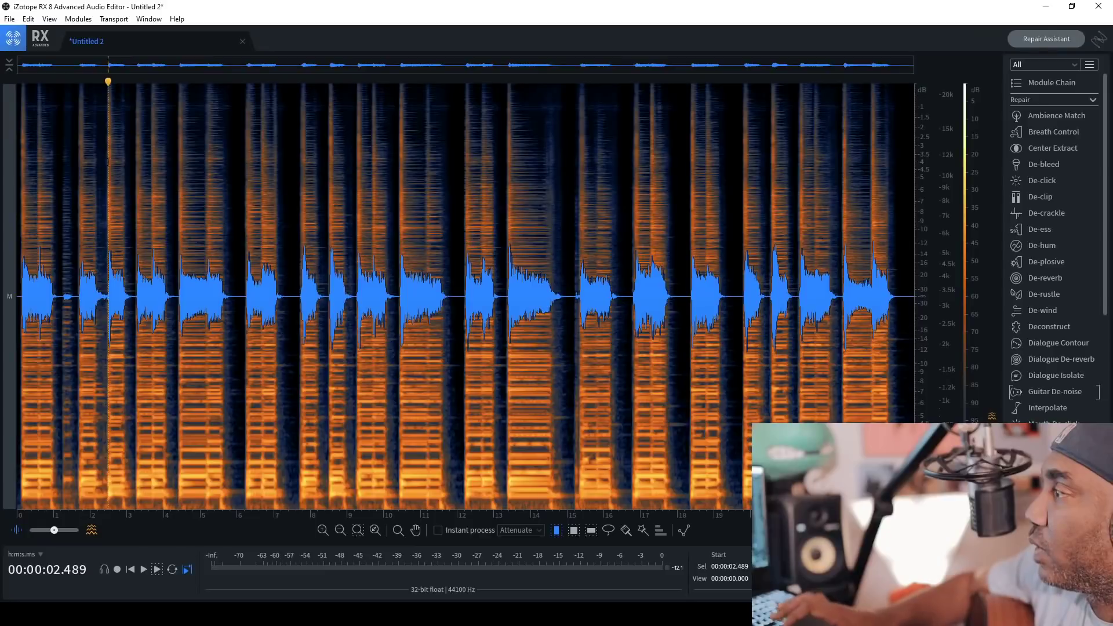
Step: Compare the recording with and without the Guitar De-noise result by undoing and redoing it between playbacks
key(space)
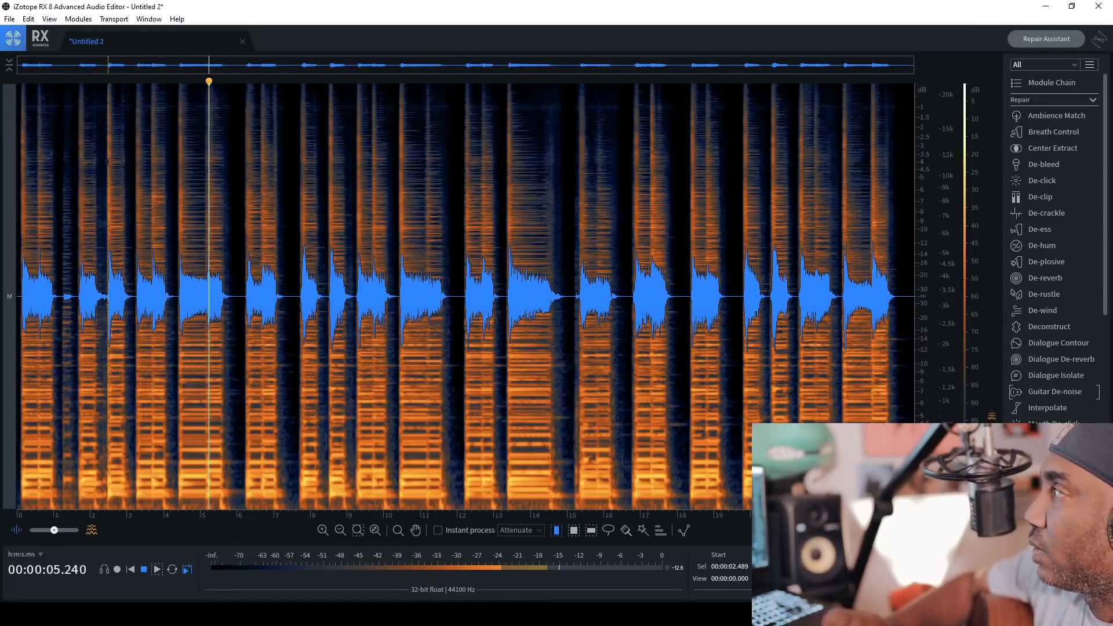
key(space)
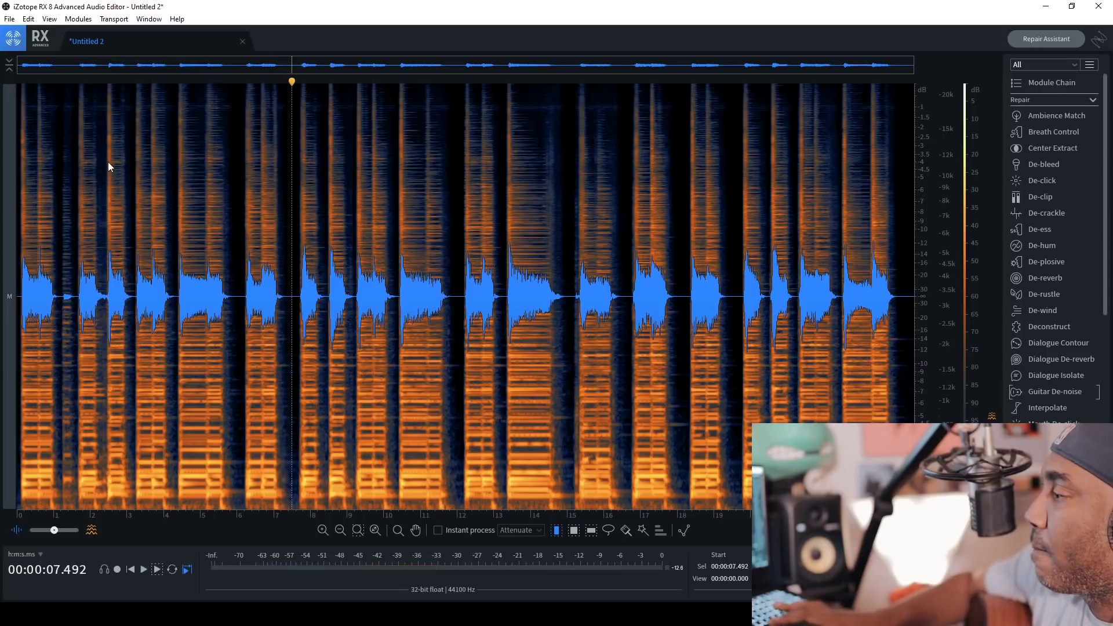
click(28, 19)
key(ctrl+a)
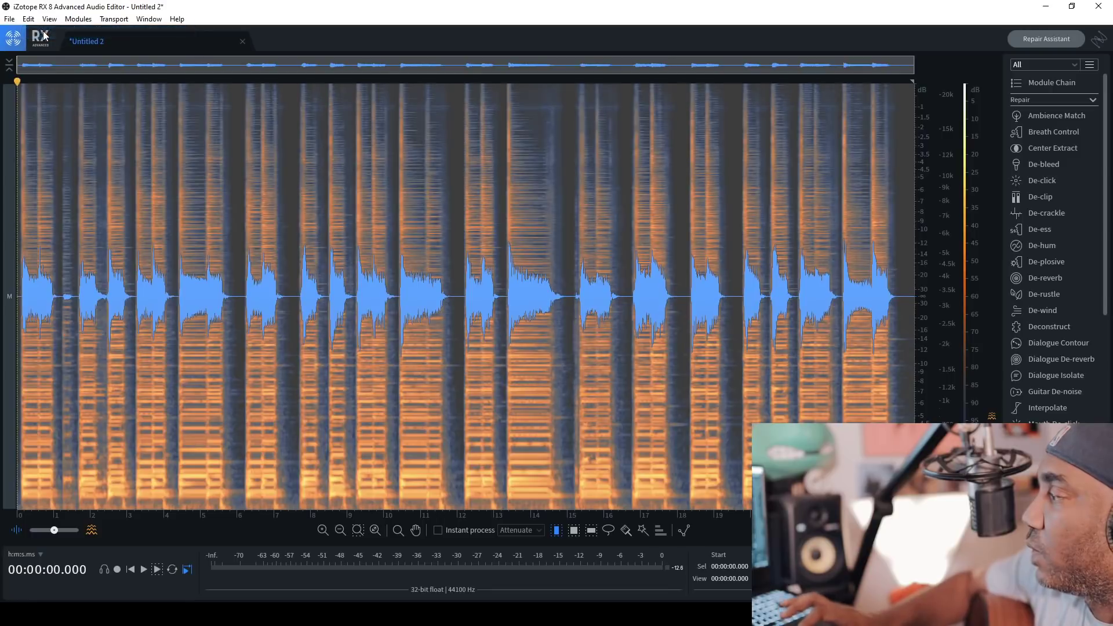
key(space)
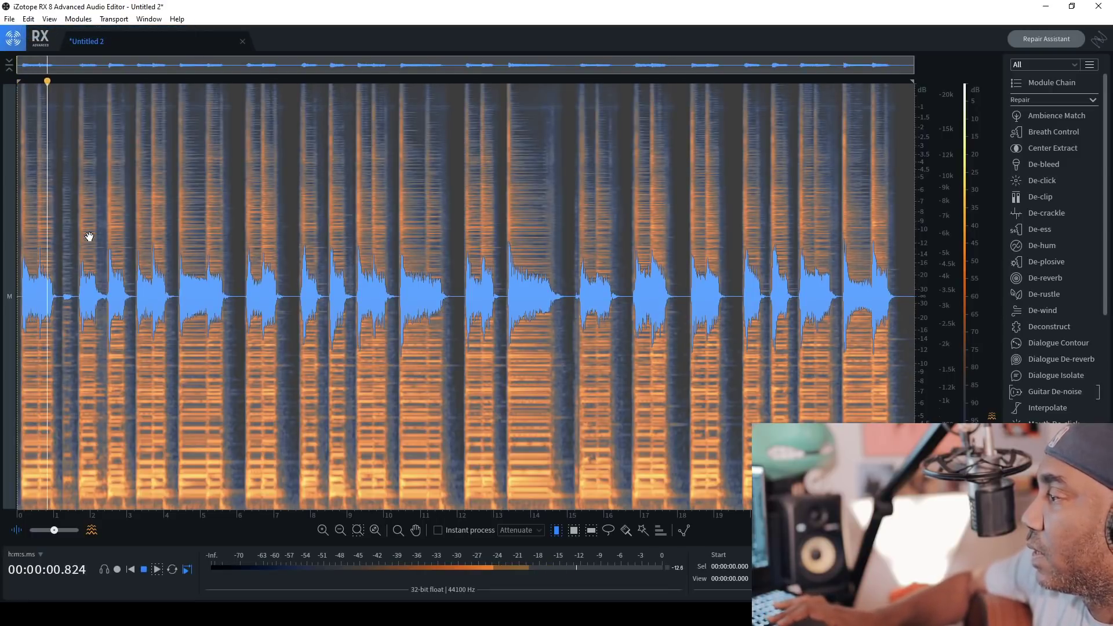
key(space)
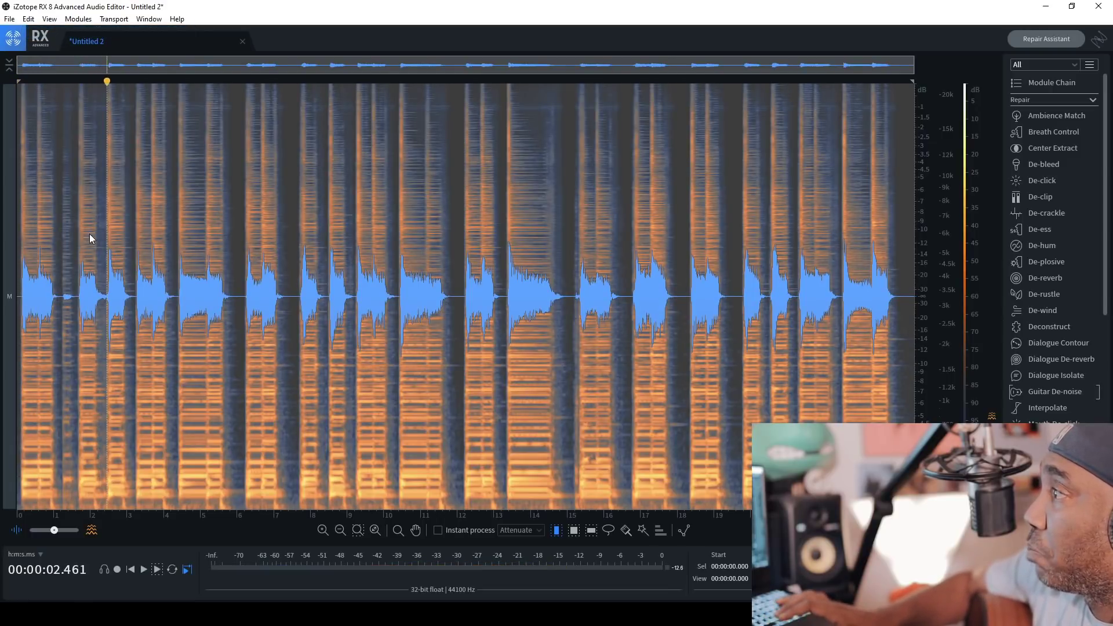
click(29, 19)
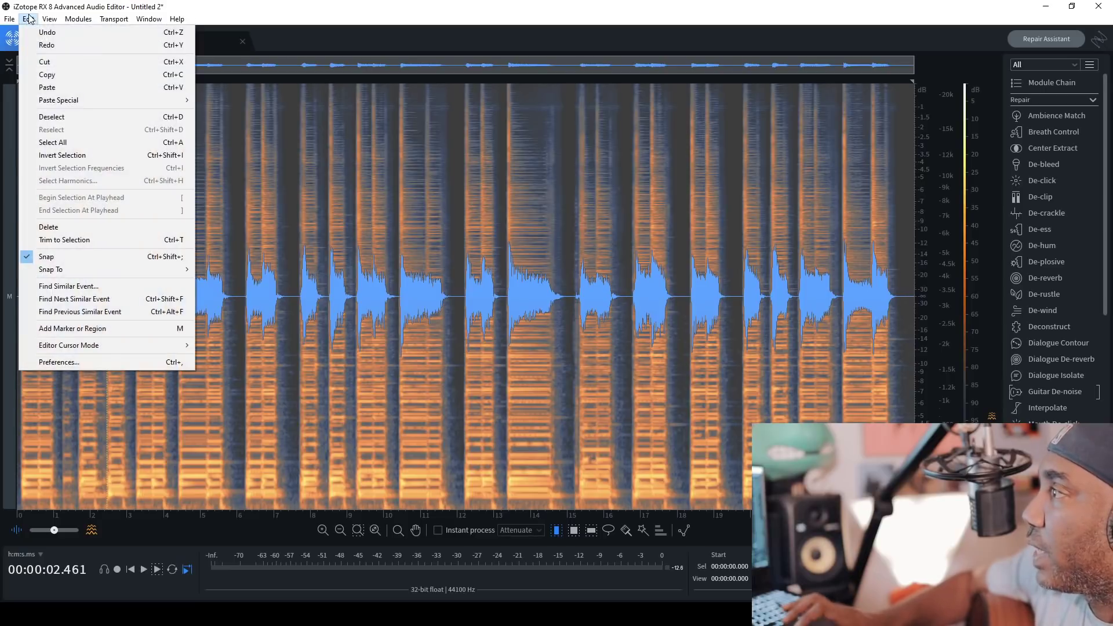
click(45, 46)
key(space)
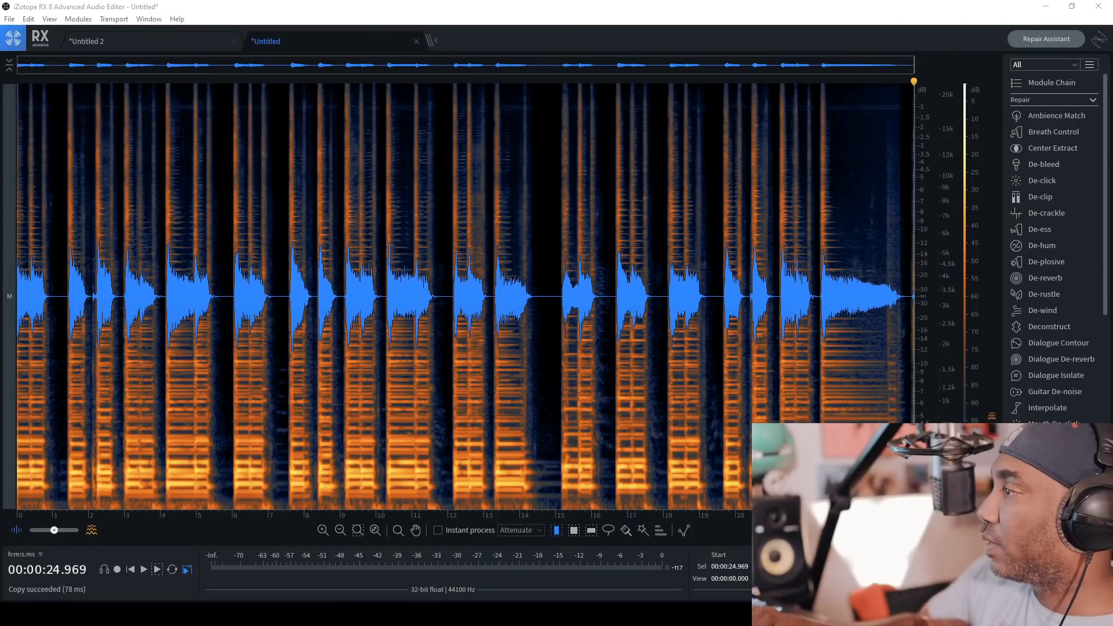
Step: Play the opening phrases of the Untitled guitar recording to listen for pick noise
click(26, 290)
key(space)
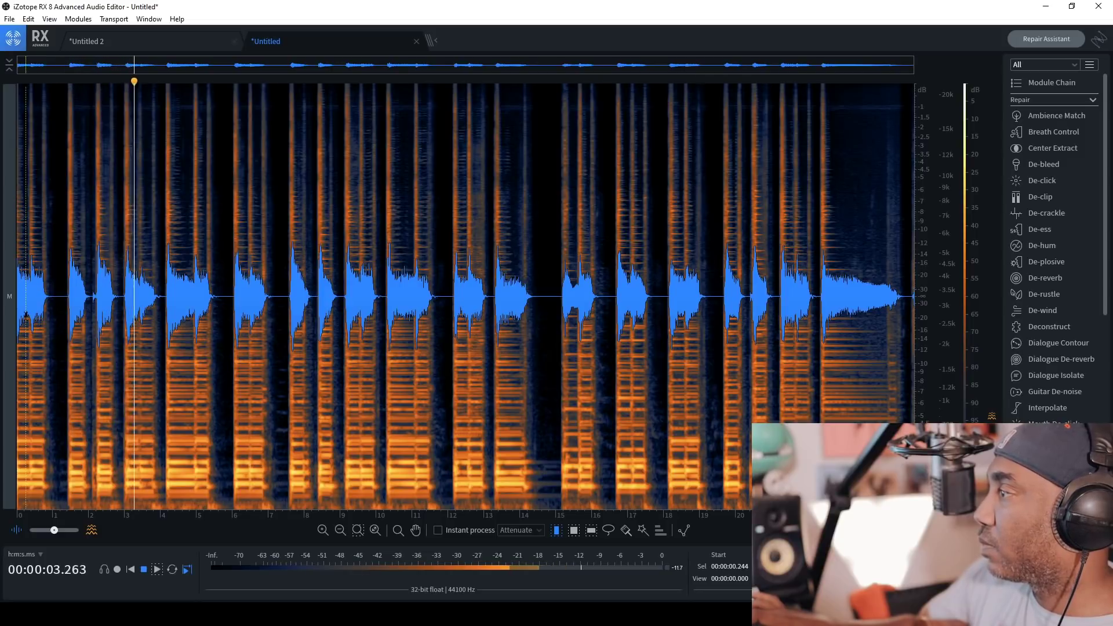
key(space)
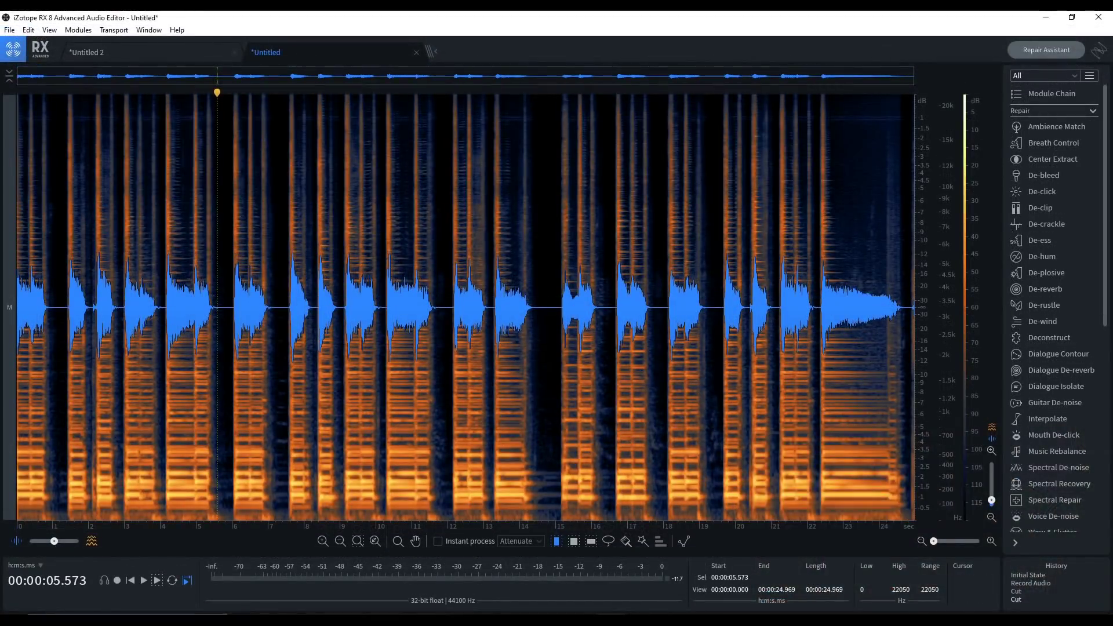
Step: Preview Guitar De-noise on this recording, enable Pick with sensitivity 8.5 and attack 1.3, and raise the Squeak sensitivity
click(1038, 402)
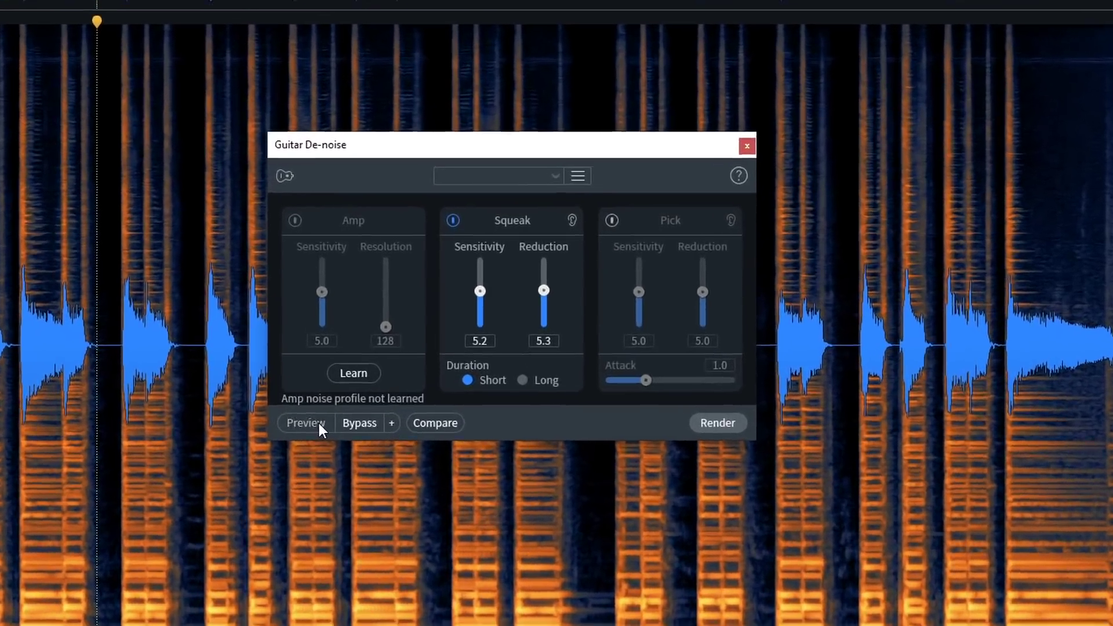
click(359, 360)
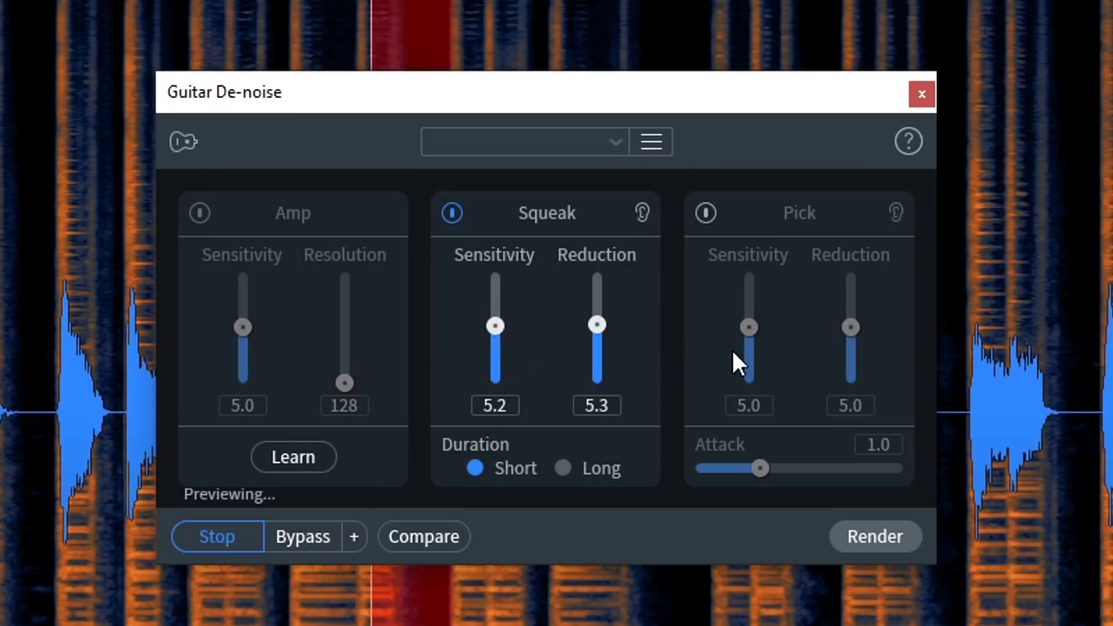
click(704, 213)
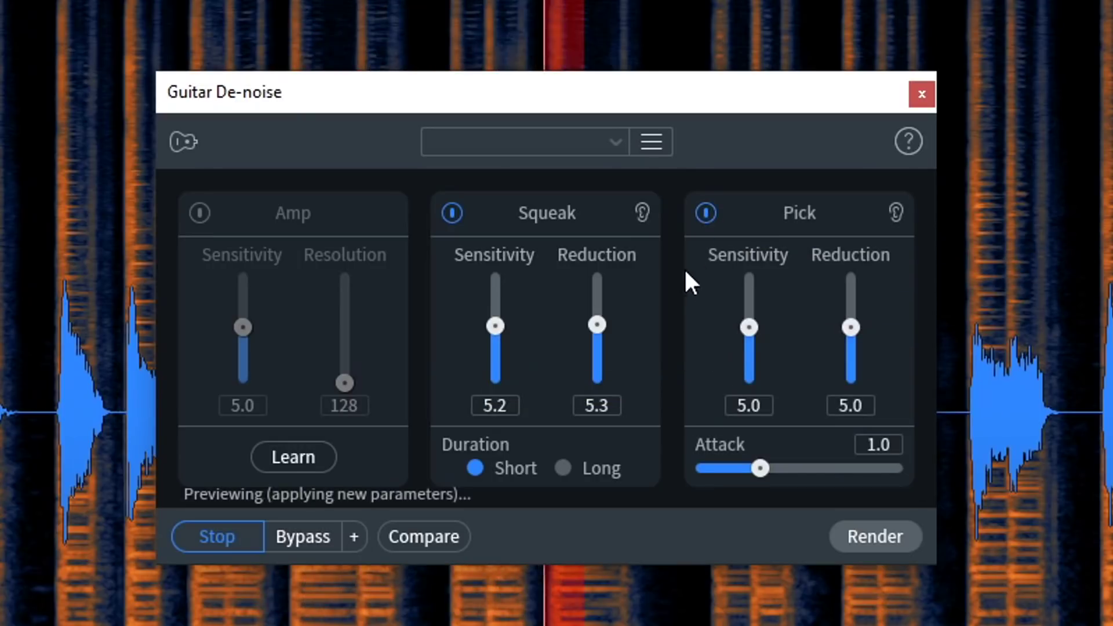
drag(759, 468, 781, 469)
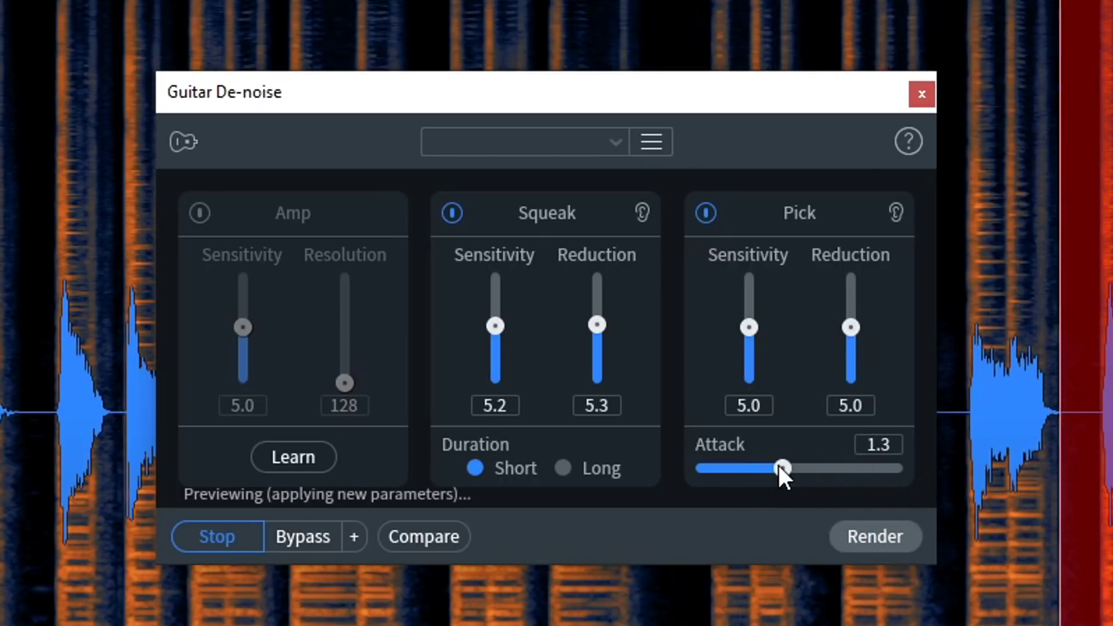
drag(747, 328, 747, 290)
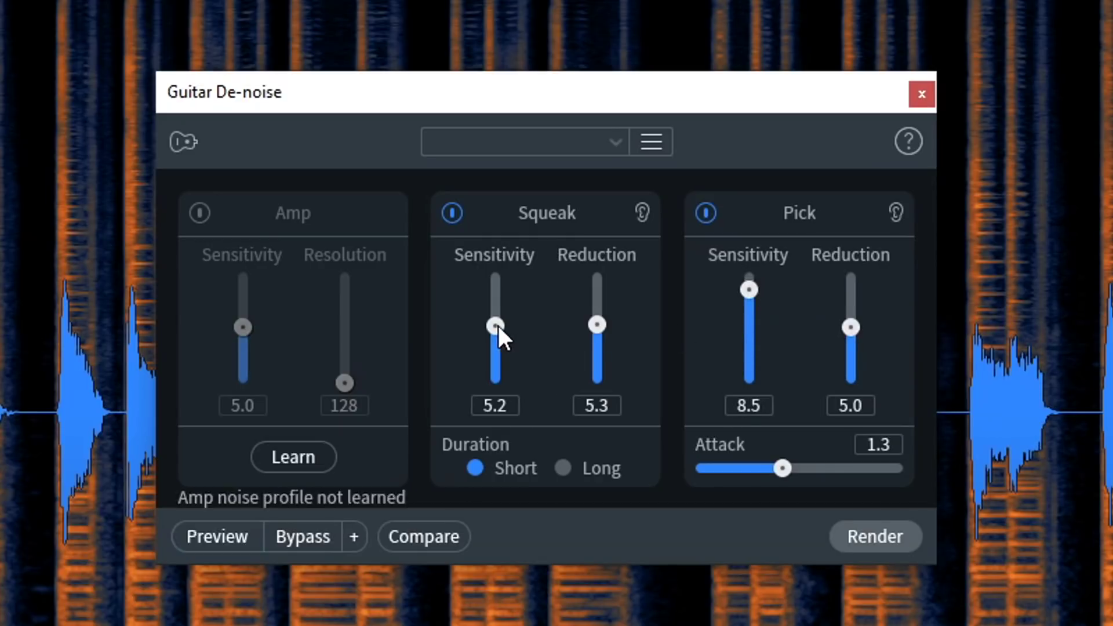
drag(498, 325, 495, 295)
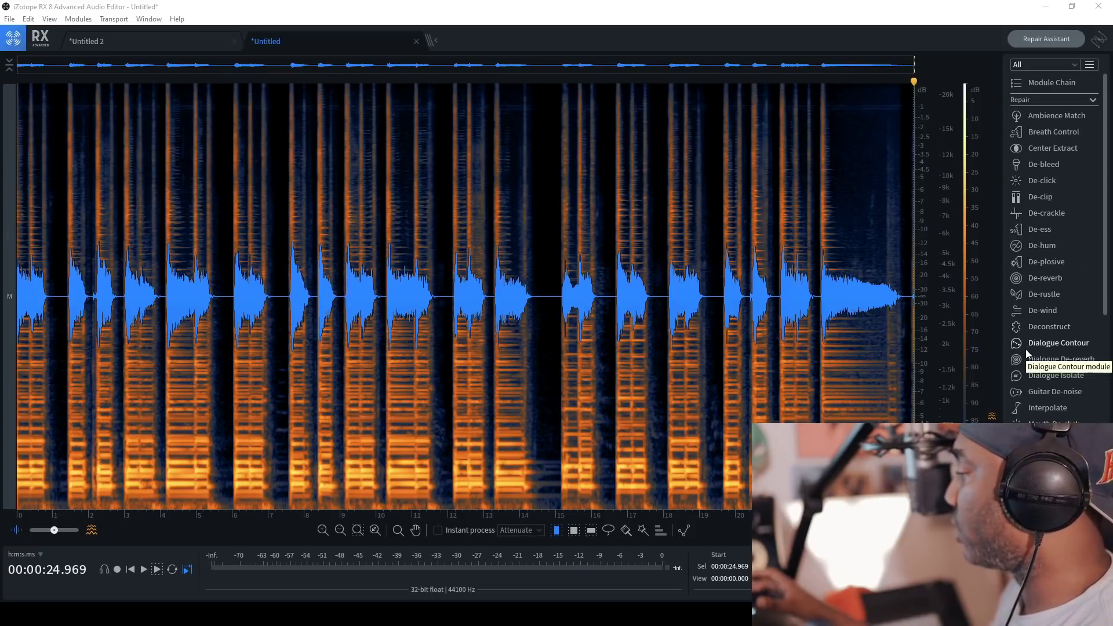
Step: Open the Music Rebalance module, look through its gain controls and Quality options, and close it
scroll(1031, 435, down, 3)
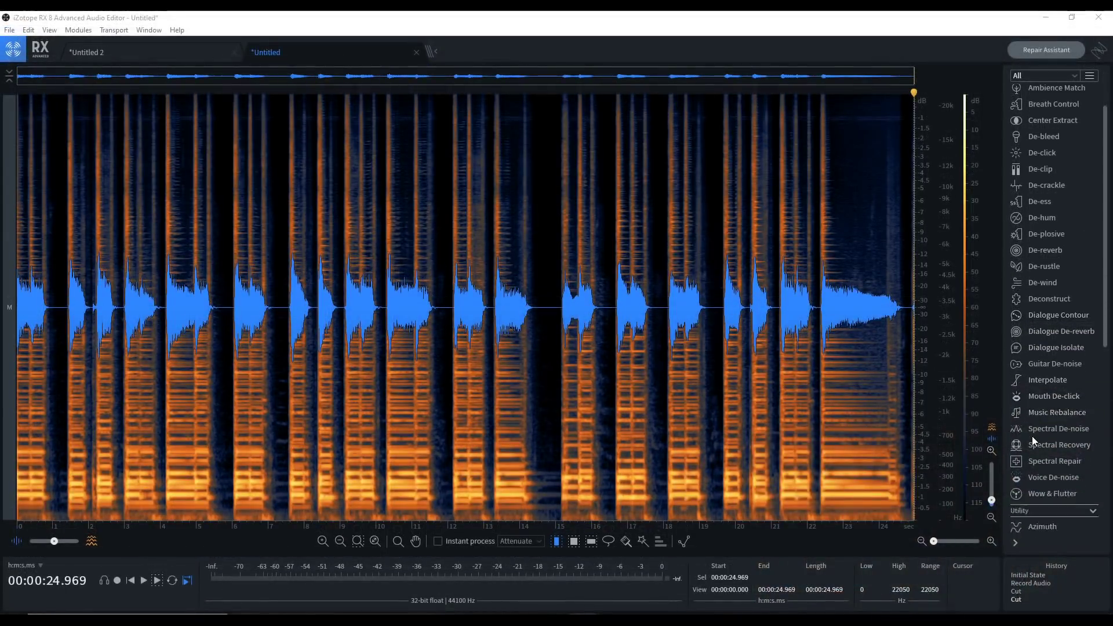
click(1061, 334)
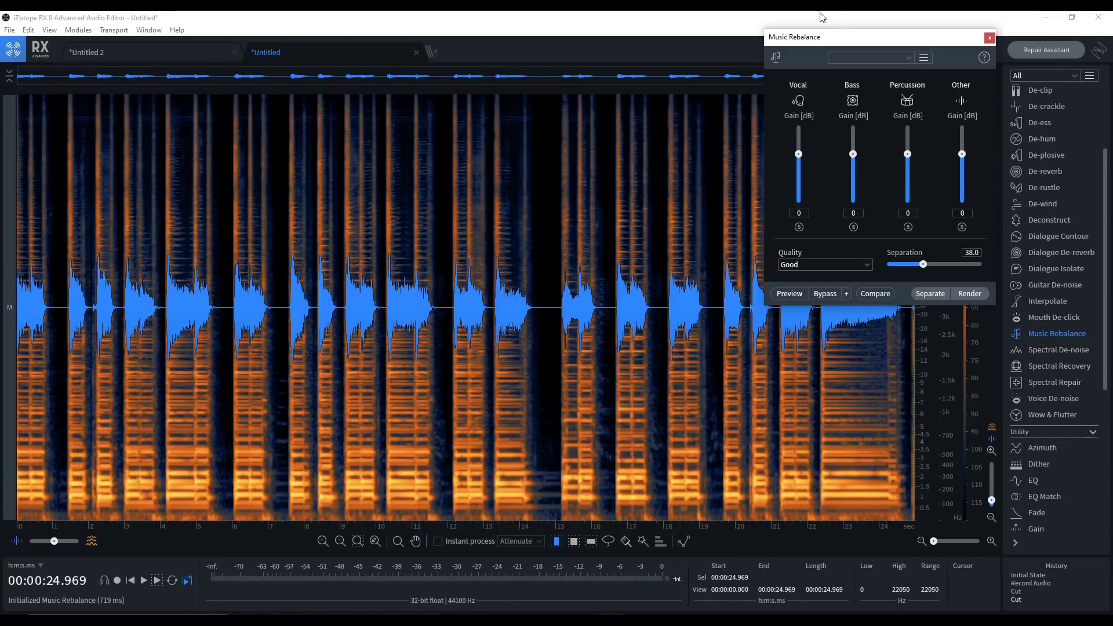
drag(840, 37, 419, 111)
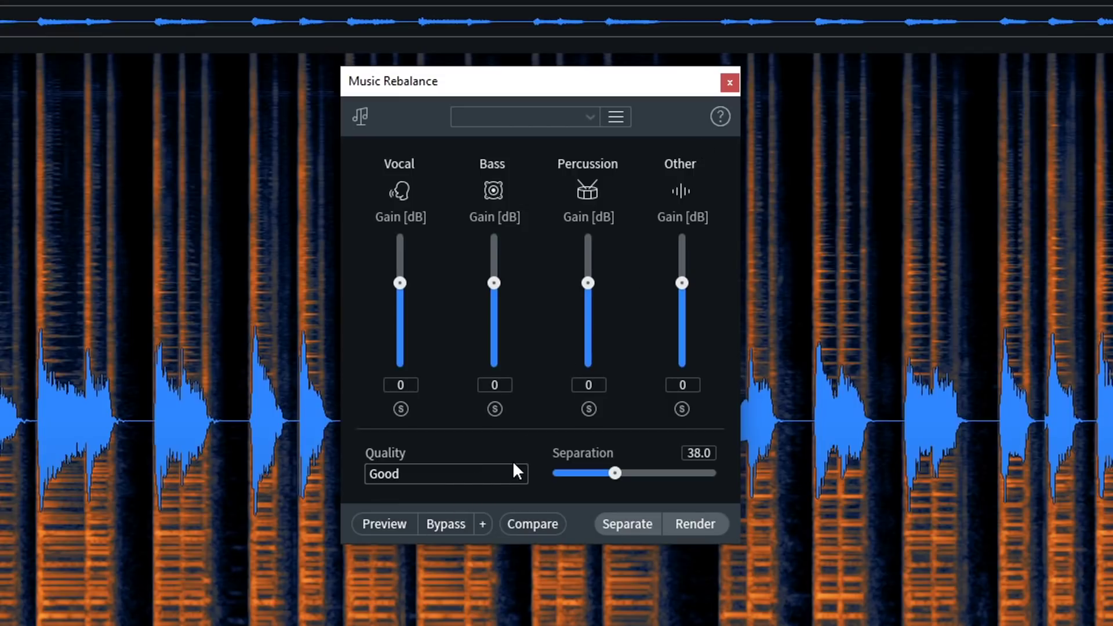
click(516, 475)
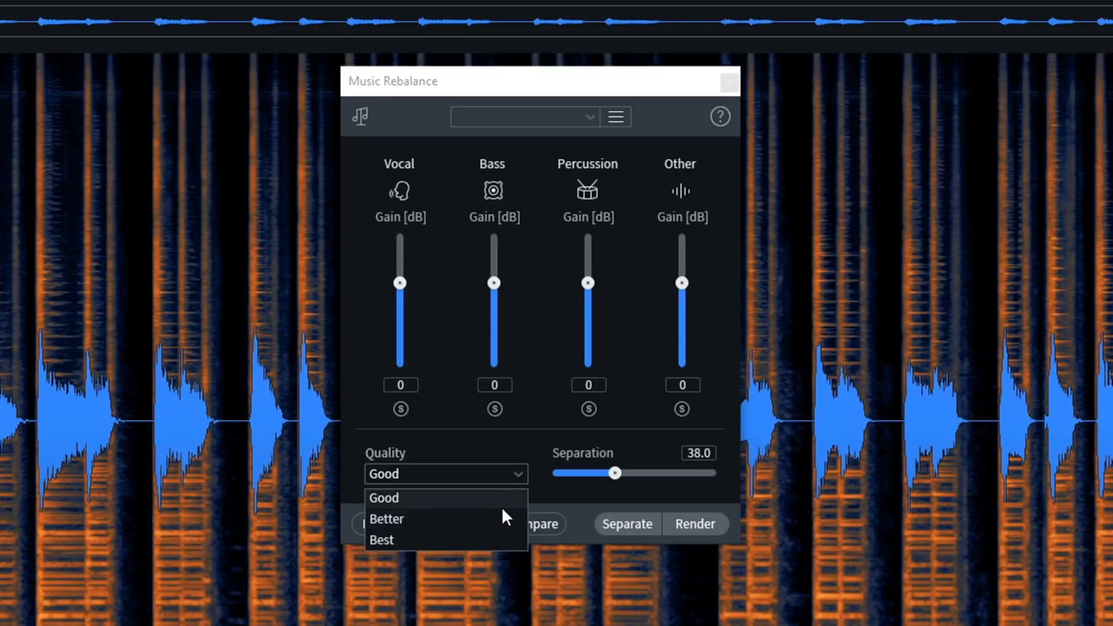
click(509, 430)
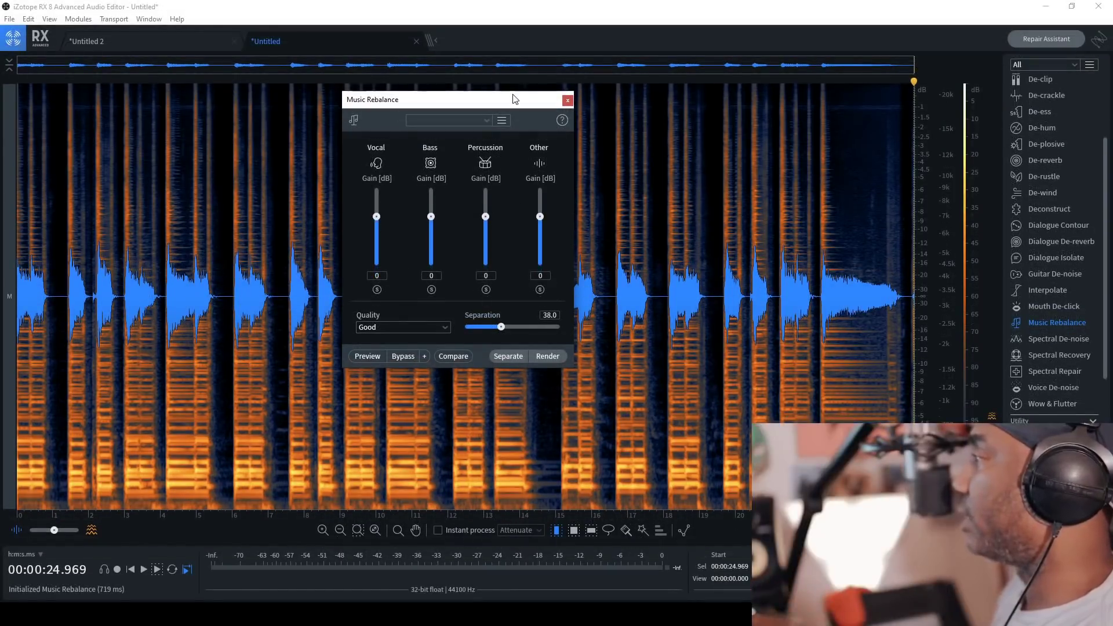
click(567, 101)
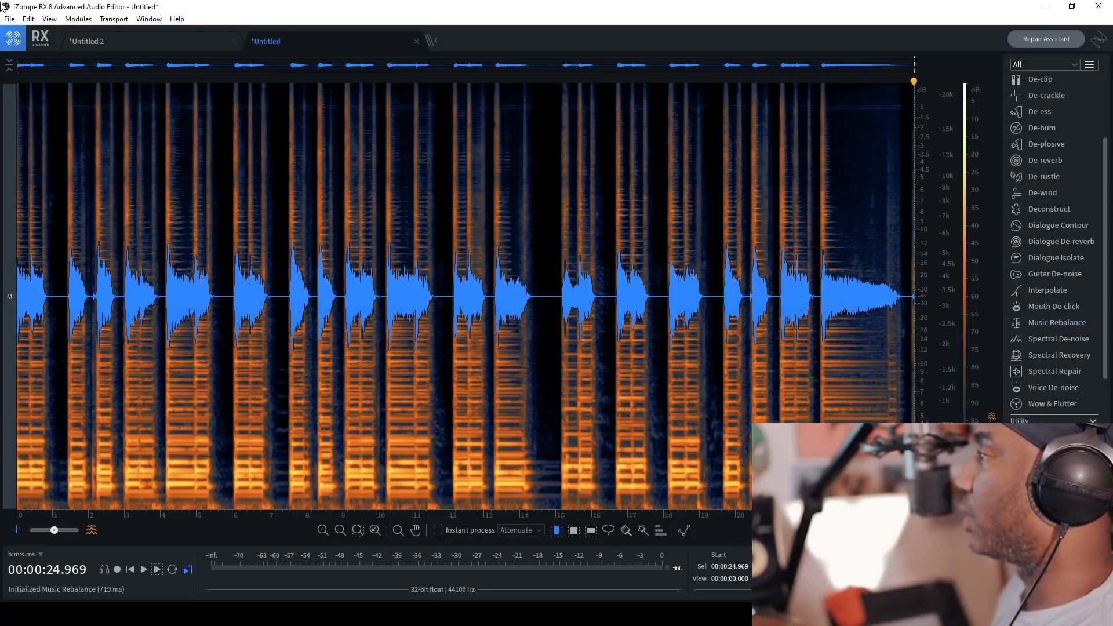
Step: Open the audio file 01 Long Ride and play its first few seconds
click(11, 19)
click(32, 58)
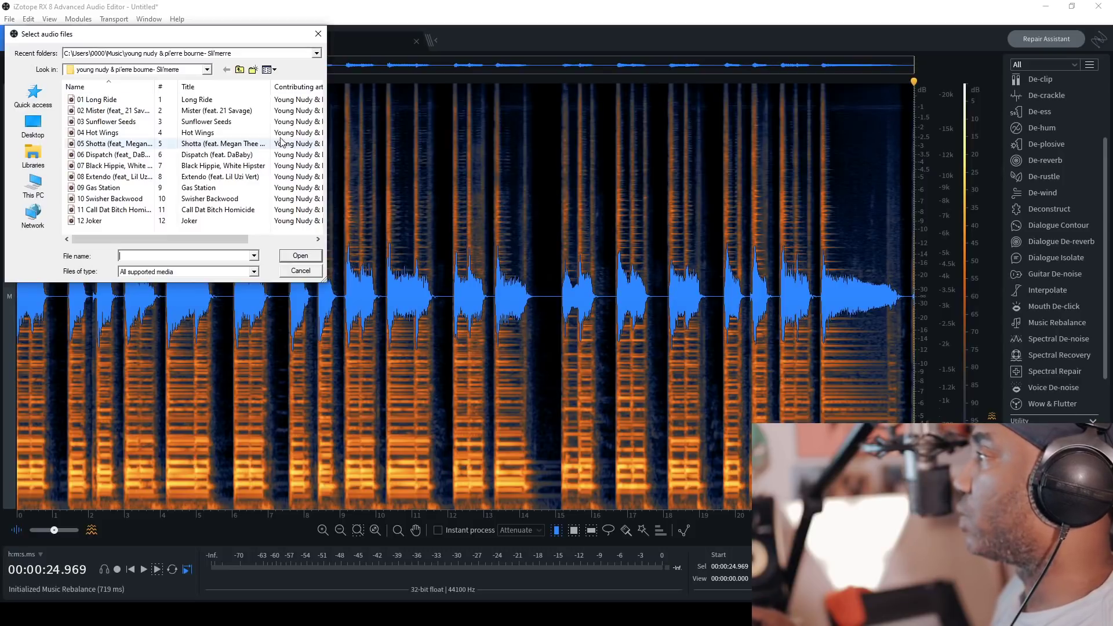
double_click(137, 101)
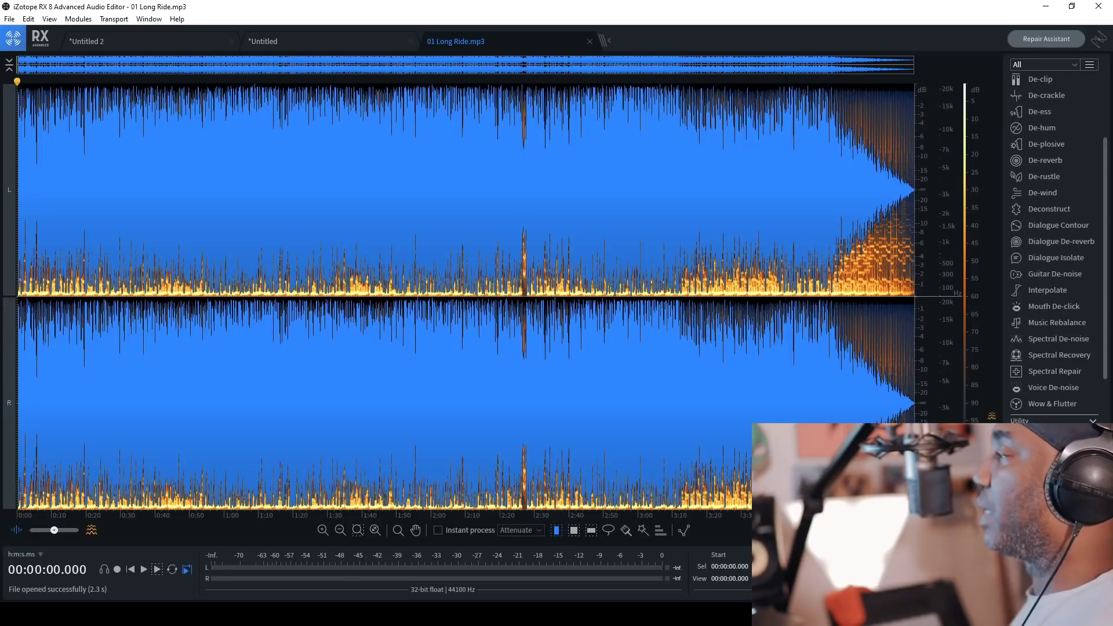
key(space)
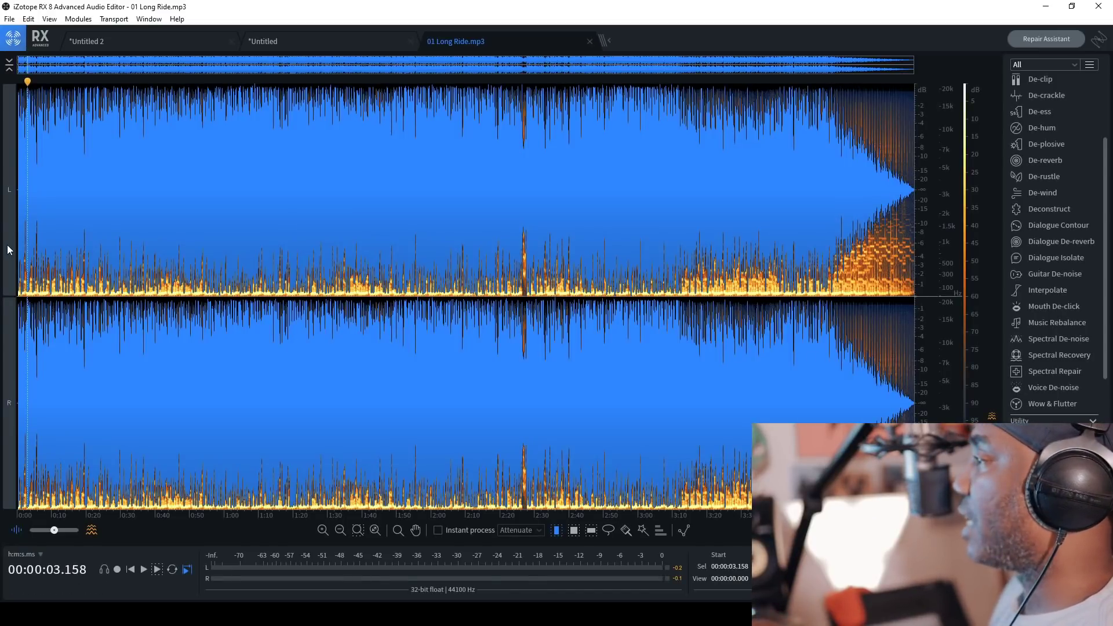
Step: Cut everything after about 1:17 from the song, keeping only its opening section
drag(17, 255, 284, 270)
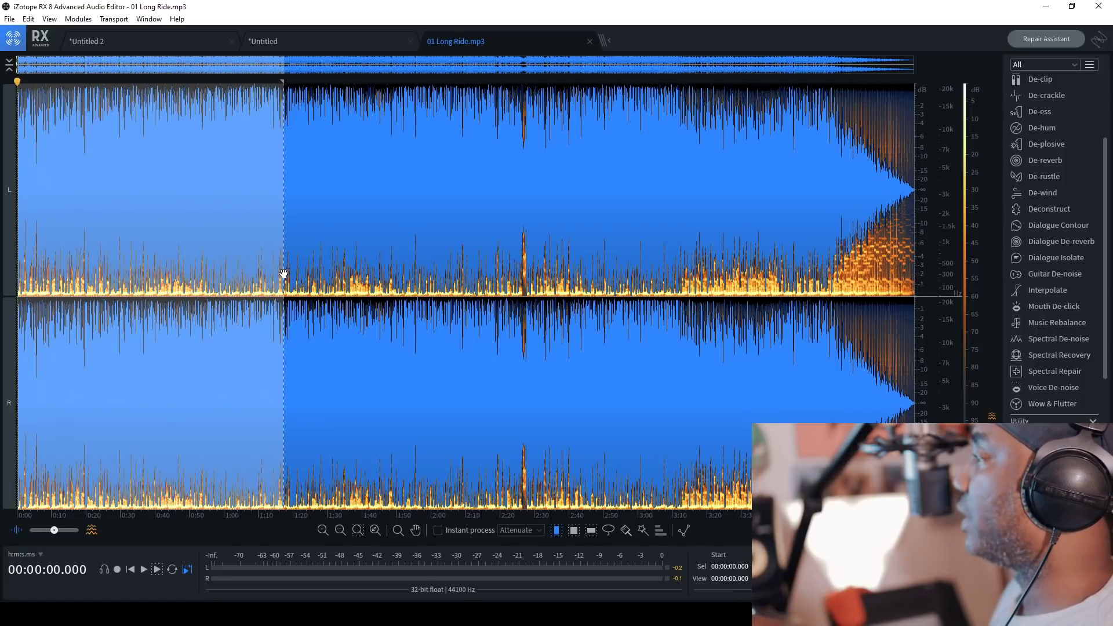
key(ctrl+a)
click(283, 273)
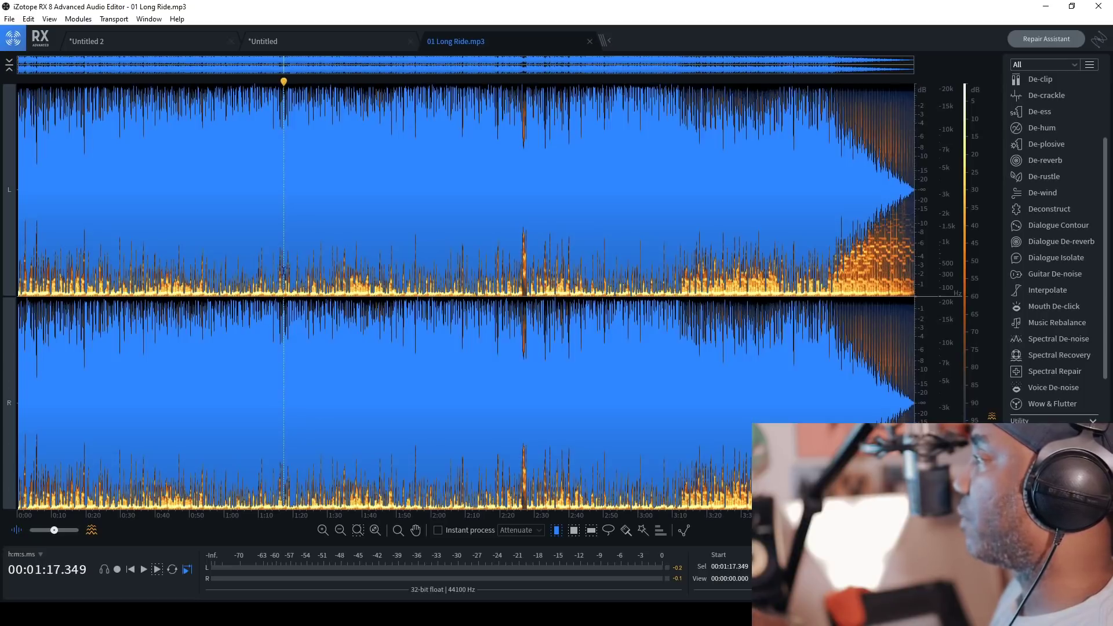
drag(284, 271, 944, 317)
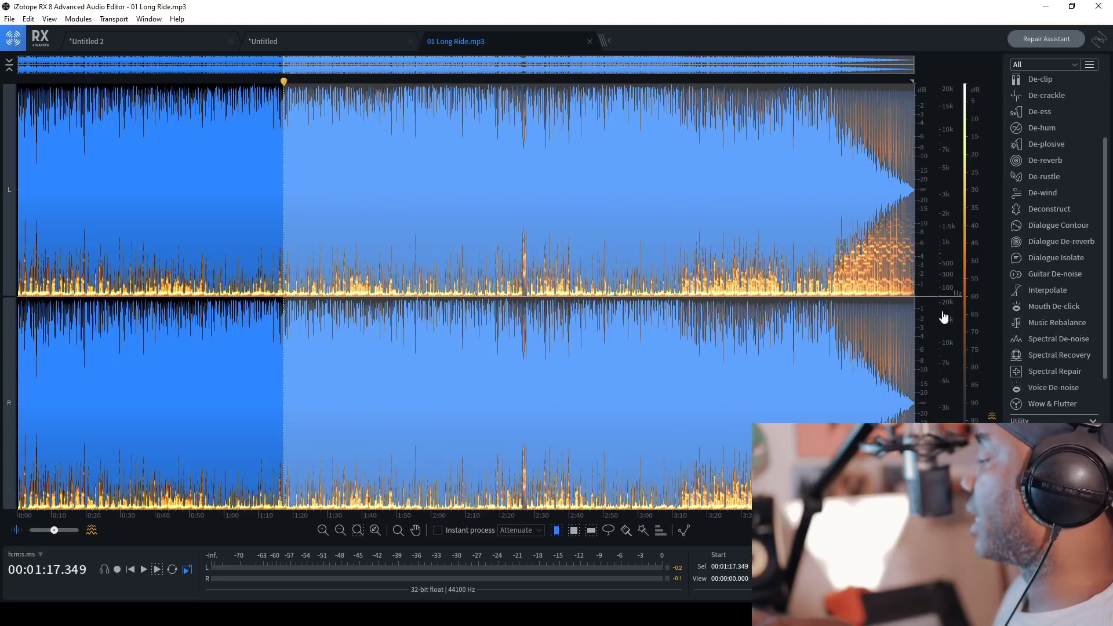
key(ctrl+x)
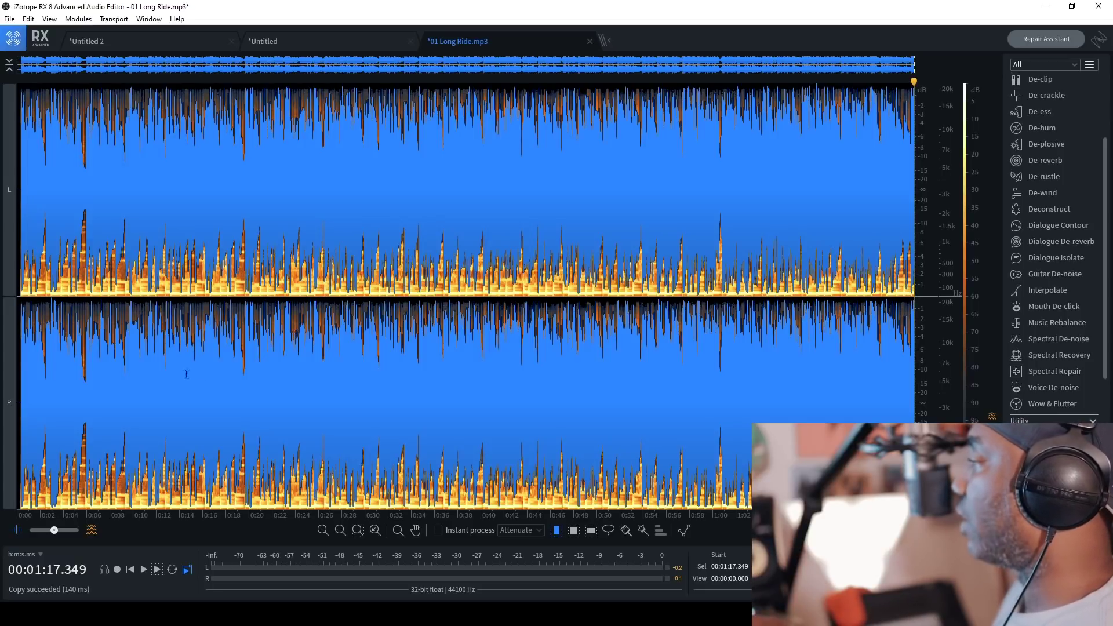
Step: Isolate the vocal with Music Rebalance, setting Bass, Percussion and Other to -Inf and Quality to Best, and render
click(1070, 323)
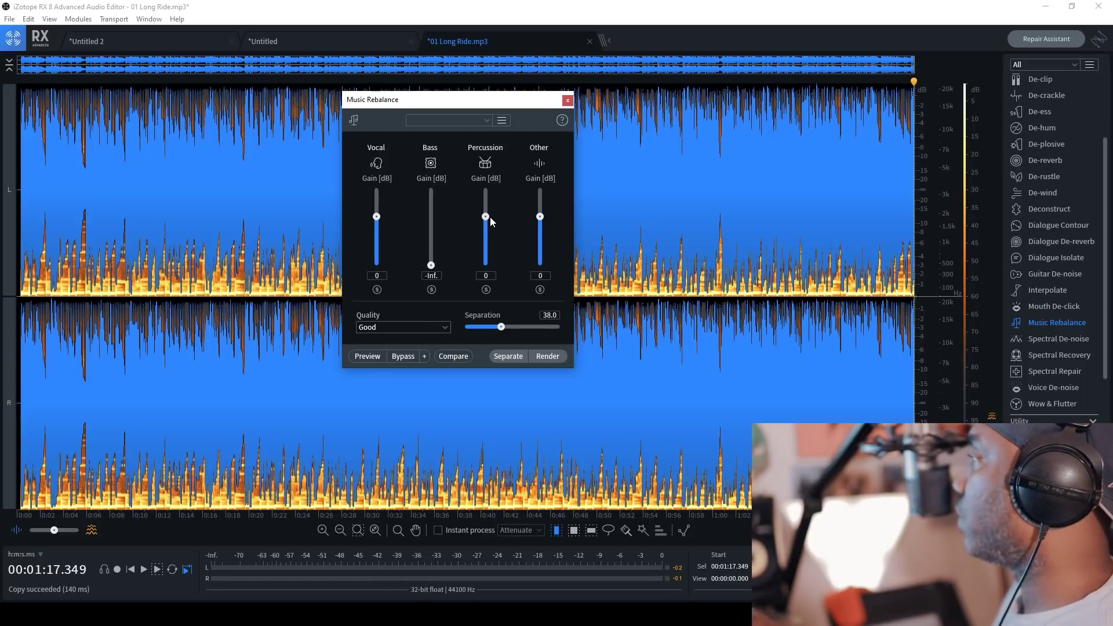
drag(488, 217, 478, 318)
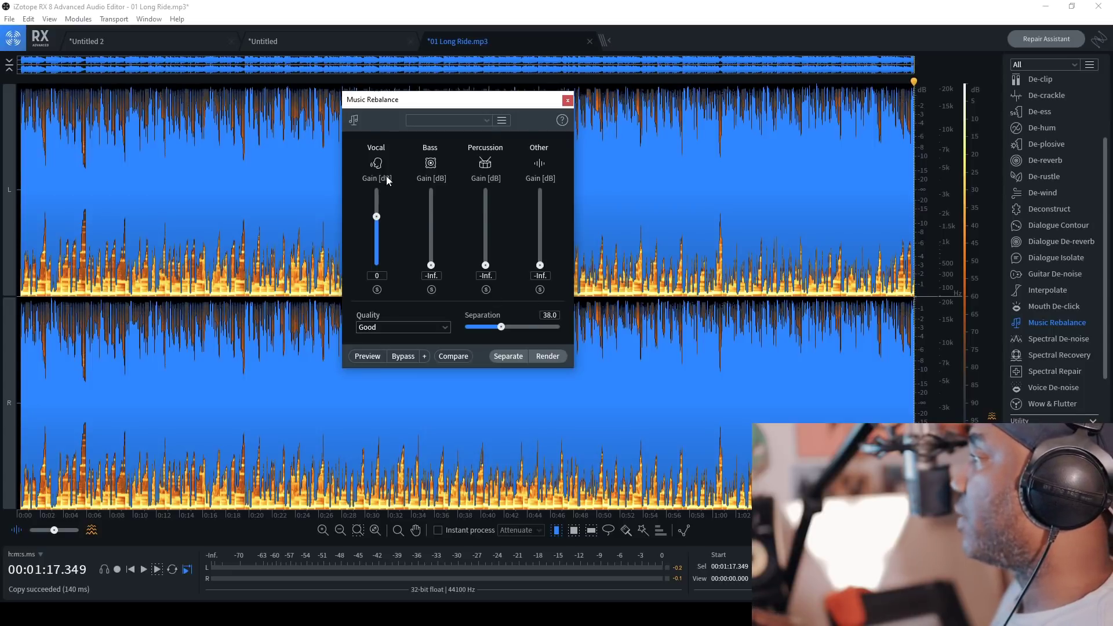
click(407, 327)
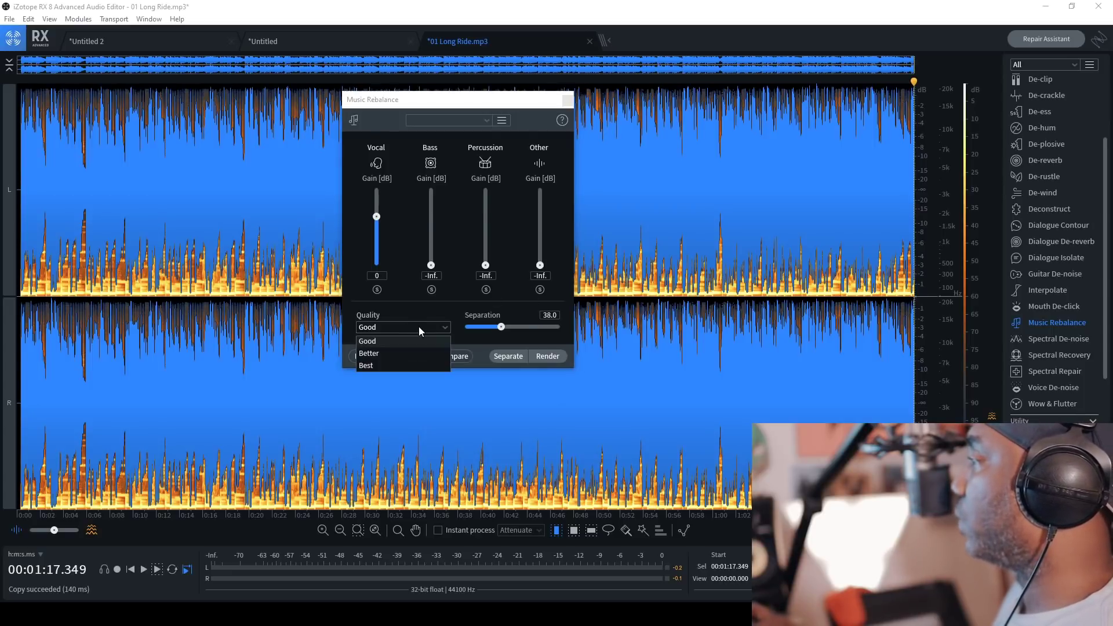
click(409, 360)
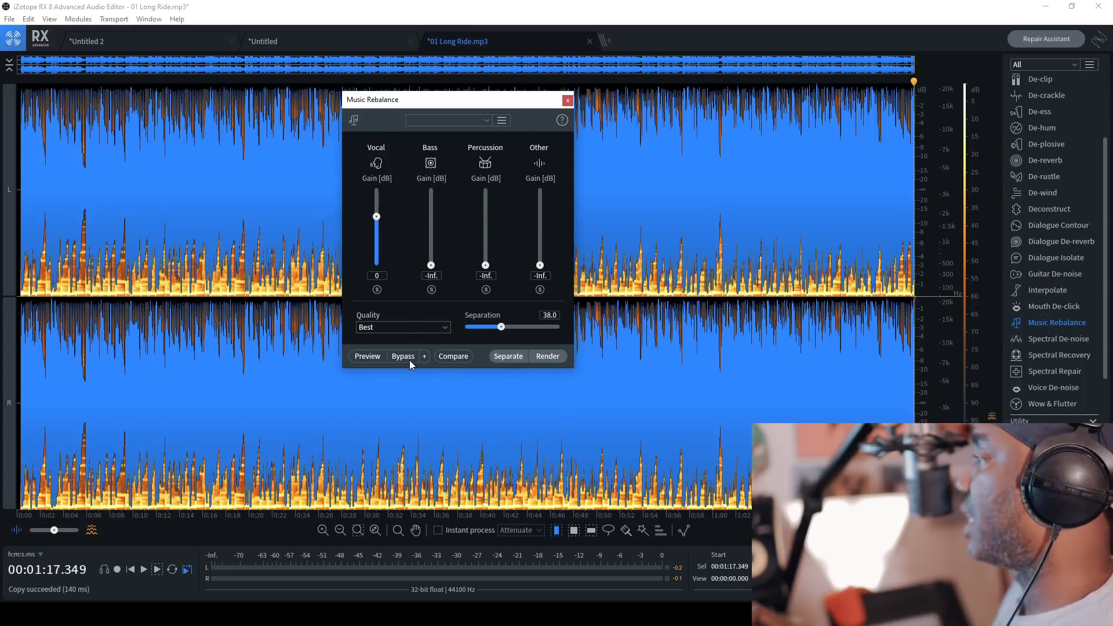
click(555, 358)
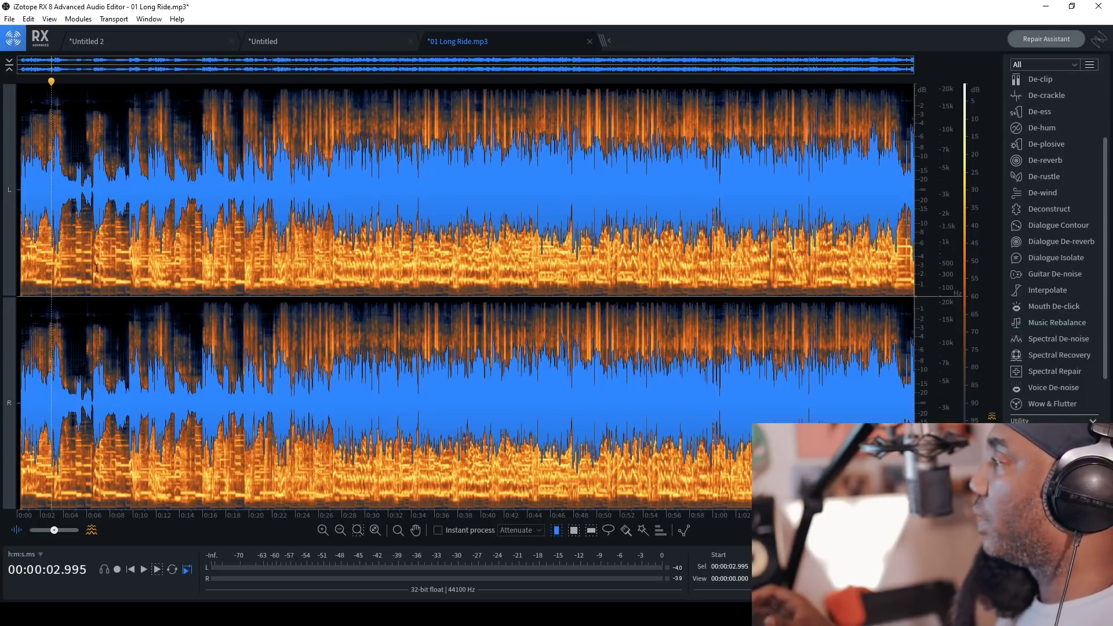
Step: Play the rendered vocal from about 0:38 to check the separation
click(467, 288)
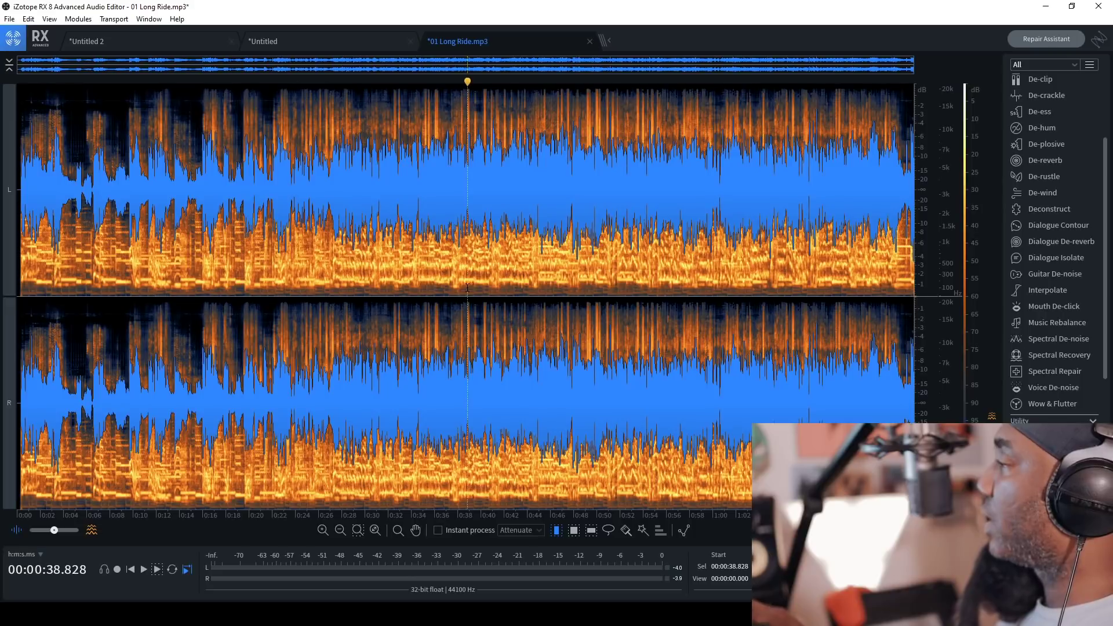
key(space)
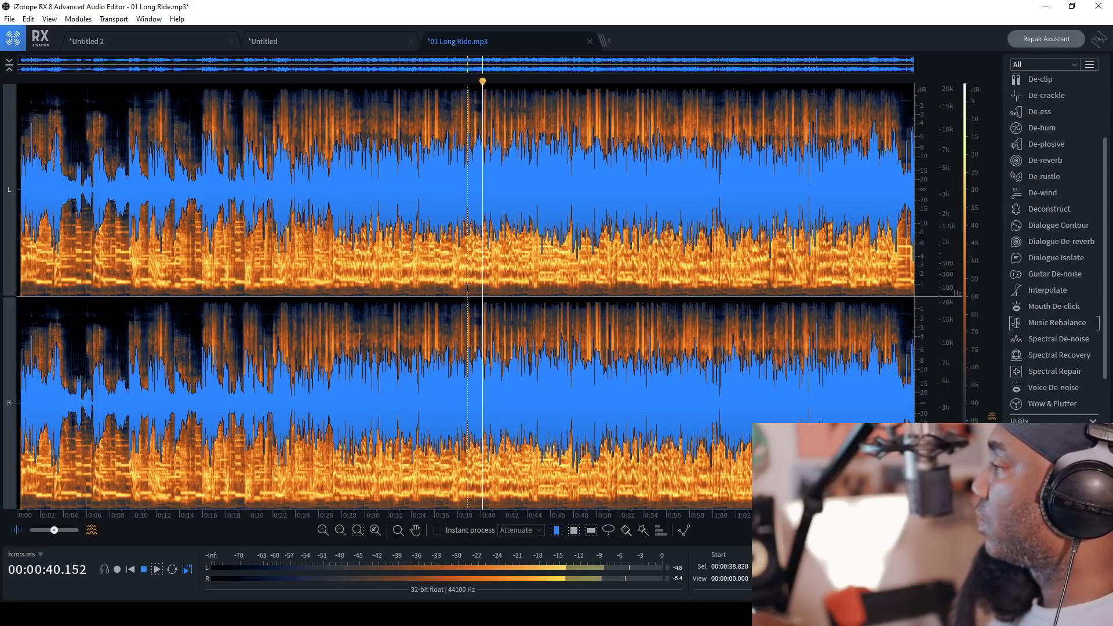
key(space)
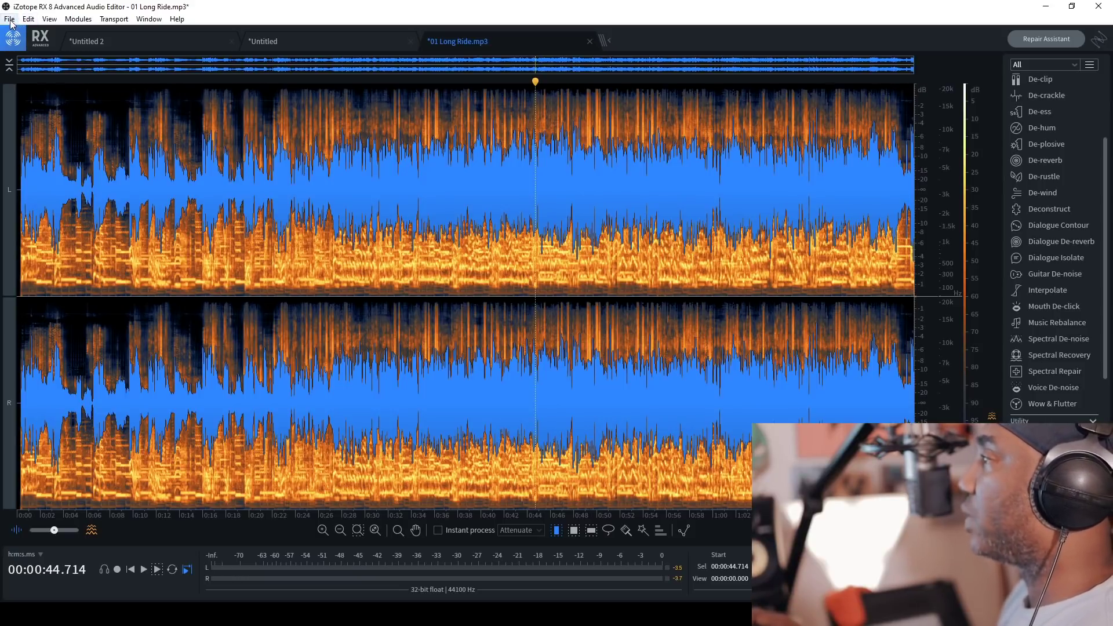
Step: Undo Music Rebalance, play the original mix from 0:42 for comparison, and restore the isolated vocal
click(28, 19)
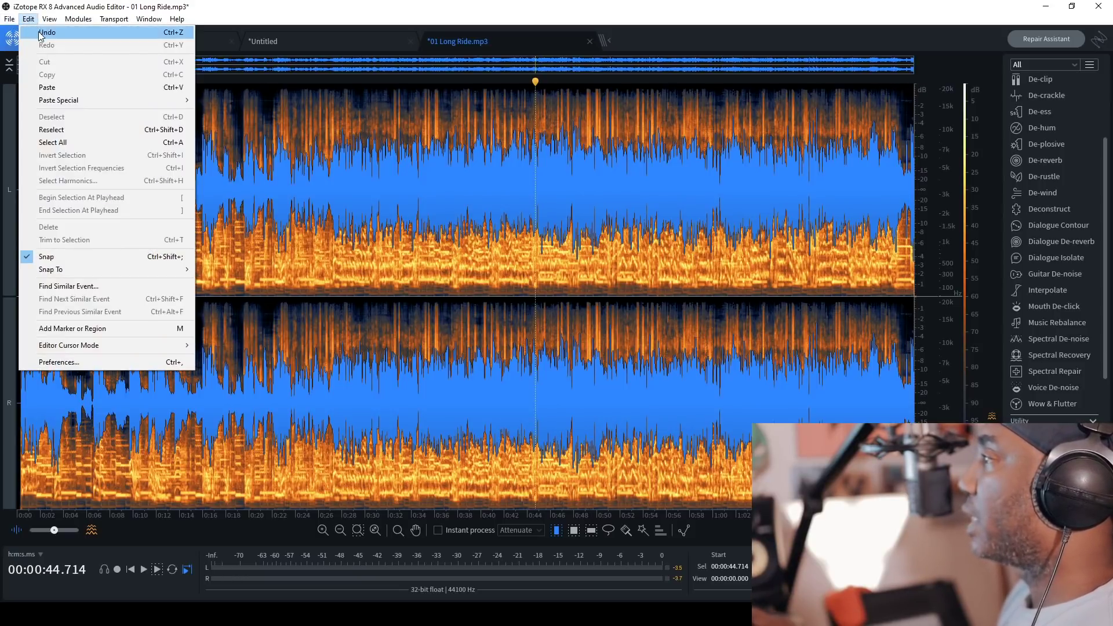
click(41, 33)
click(412, 283)
click(503, 288)
key(space)
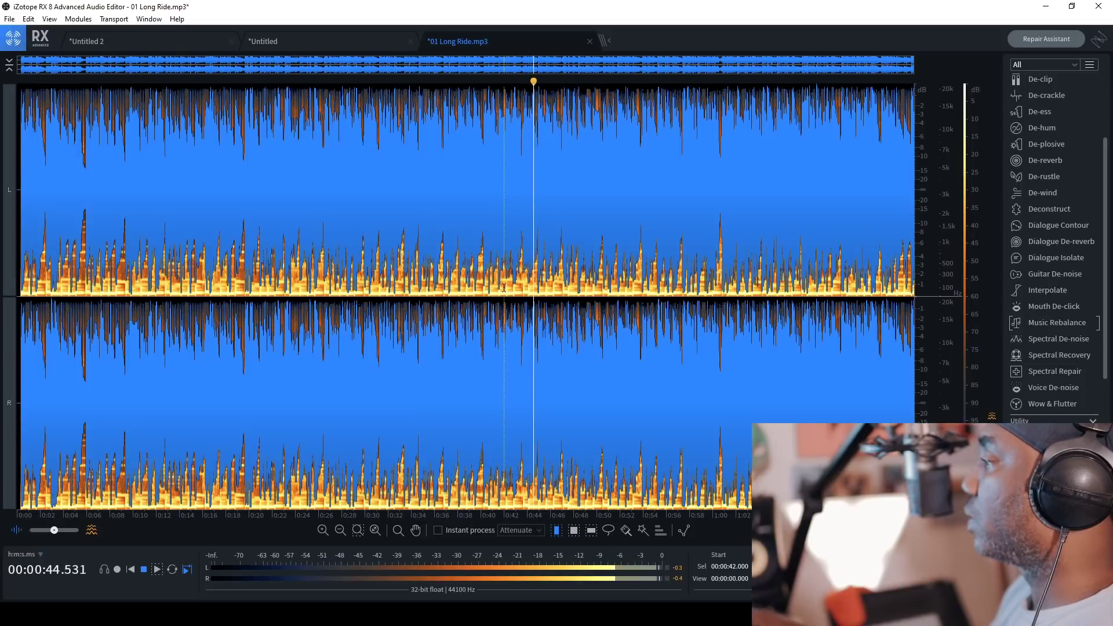
key(space)
key(ctrl+shift+m)
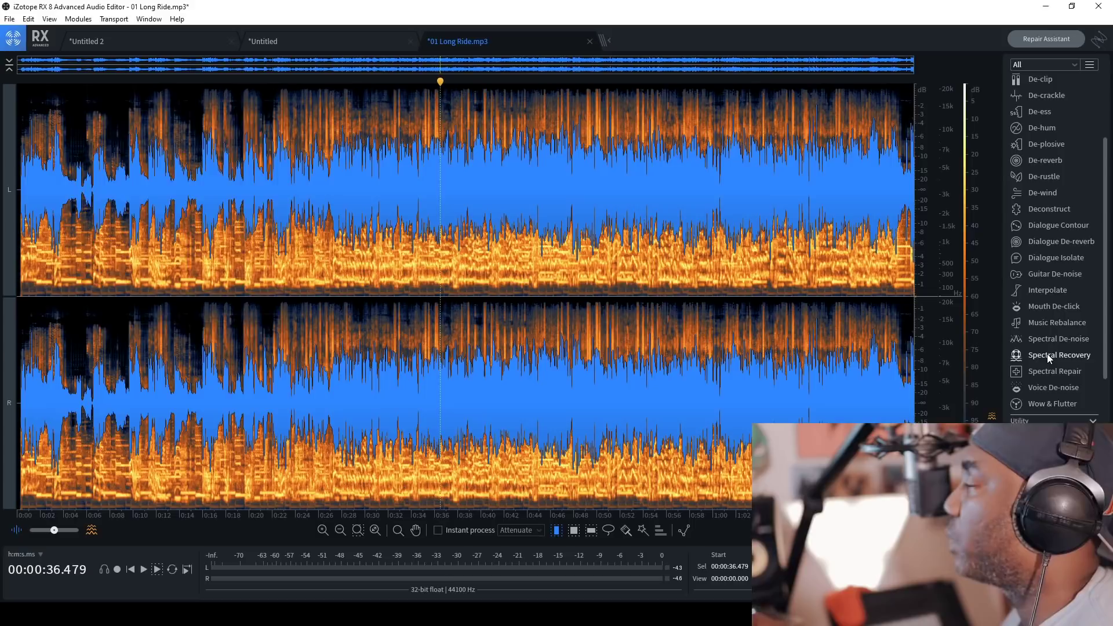
Step: Open the Spectral Recovery module and move its window clear to view the default settings
click(1046, 354)
drag(205, 110, 441, 141)
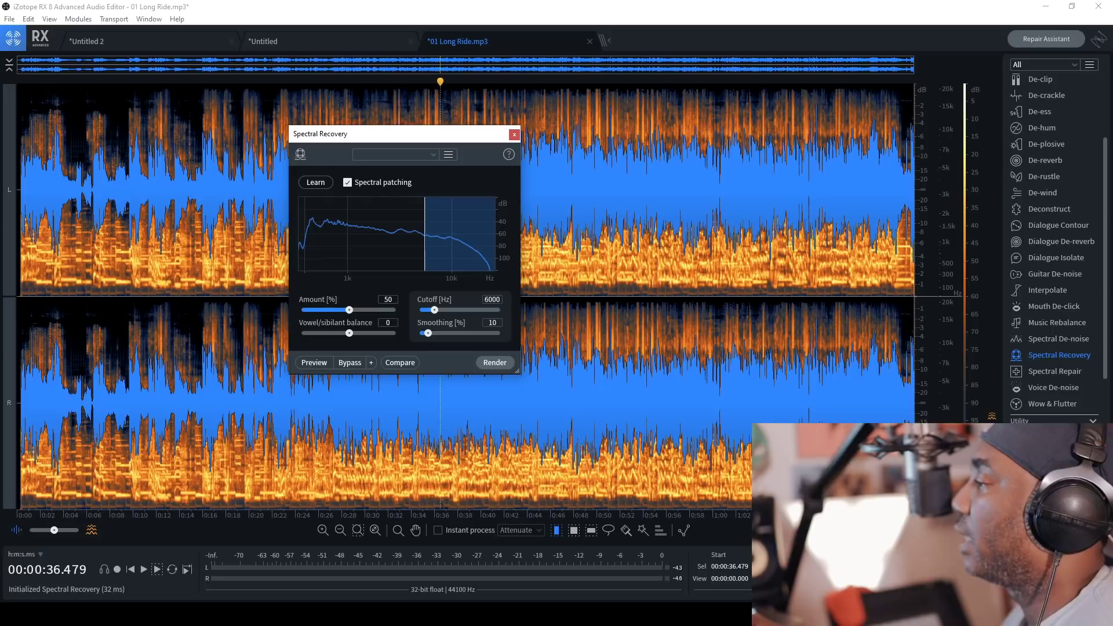
click(327, 559)
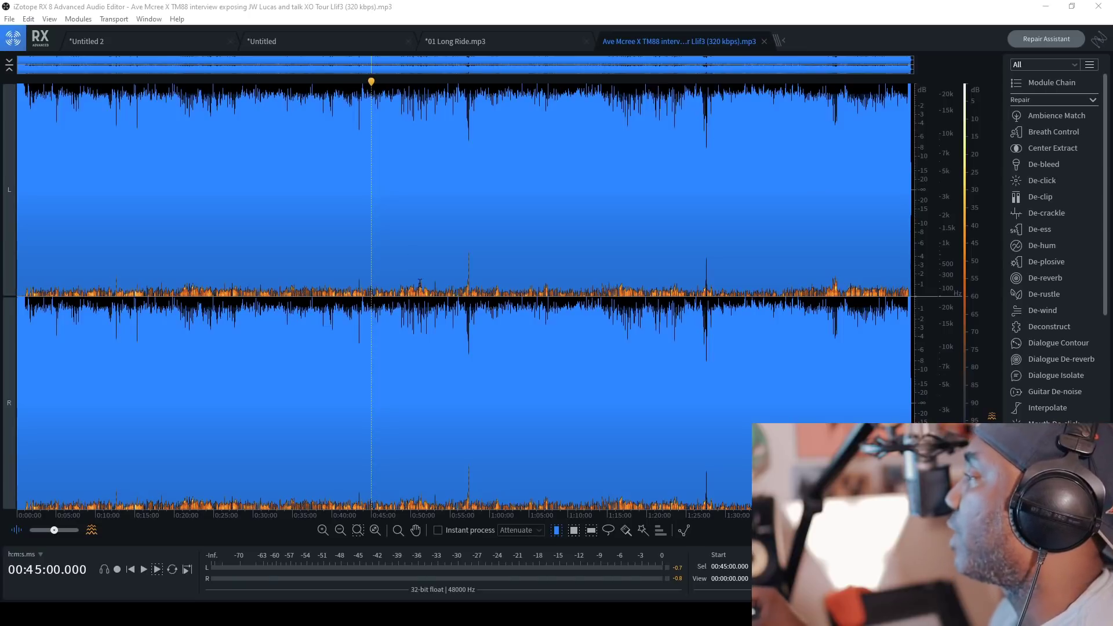
Step: Render De-clip on the interview recording with Quality High, makeup gain -6.7 dB and Post-limiter off, and close the module
scroll(420, 284, up, 3)
scroll(466, 175, up, 2)
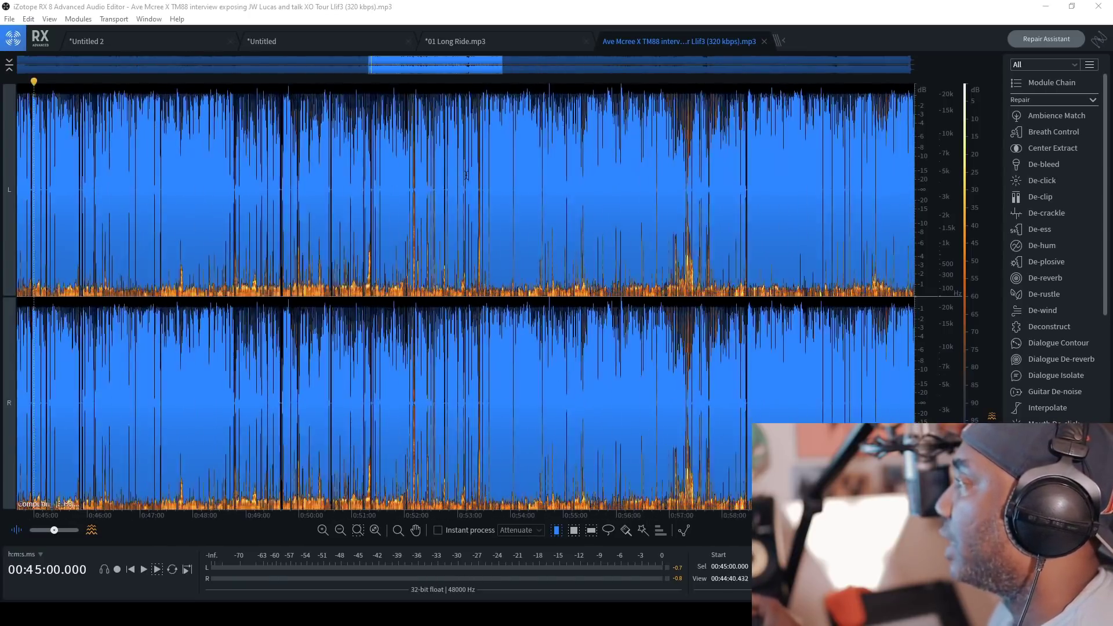
scroll(466, 175, down, 2)
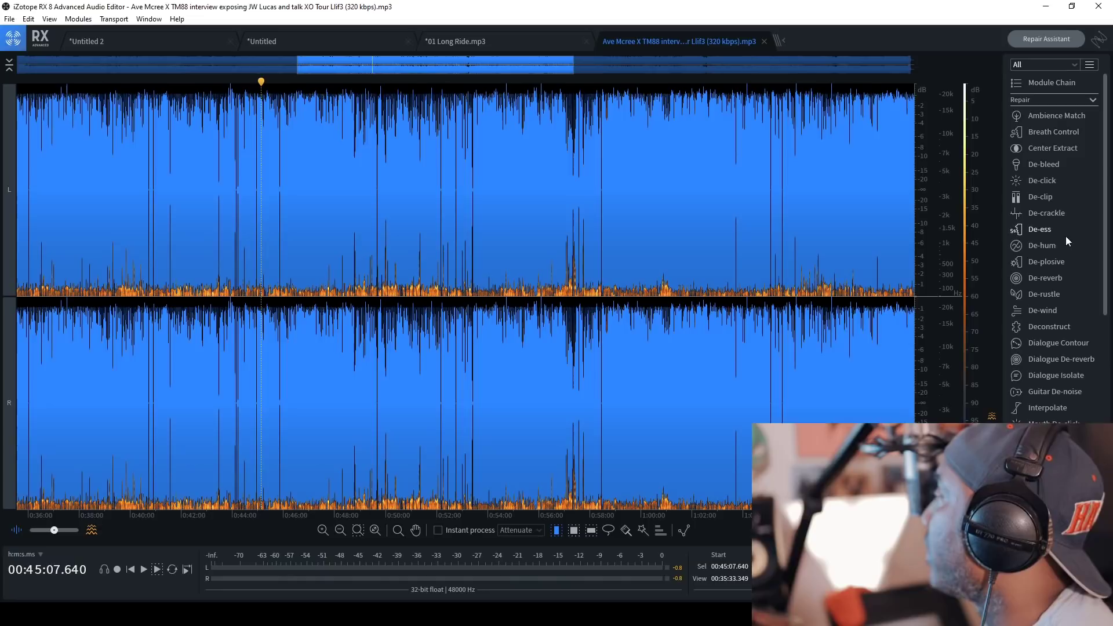
click(1045, 195)
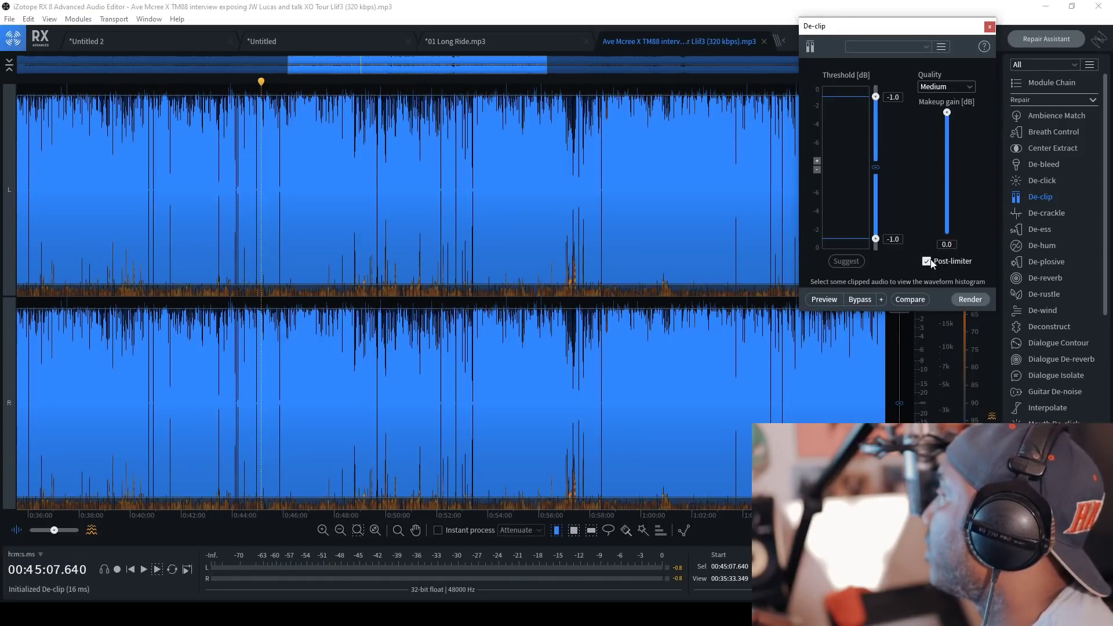
click(955, 87)
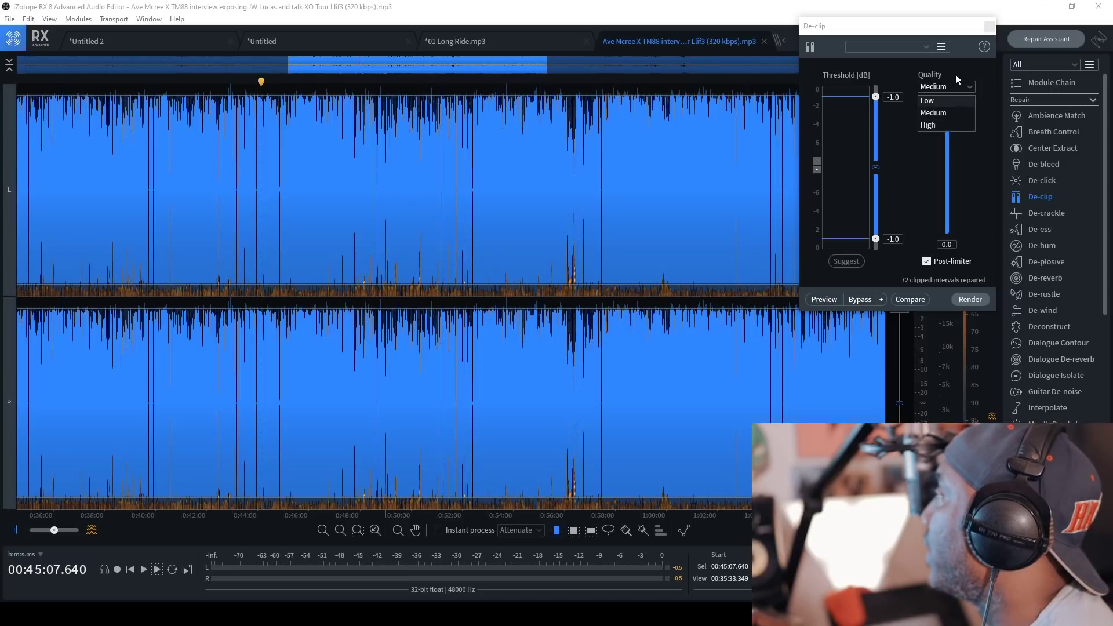
click(955, 71)
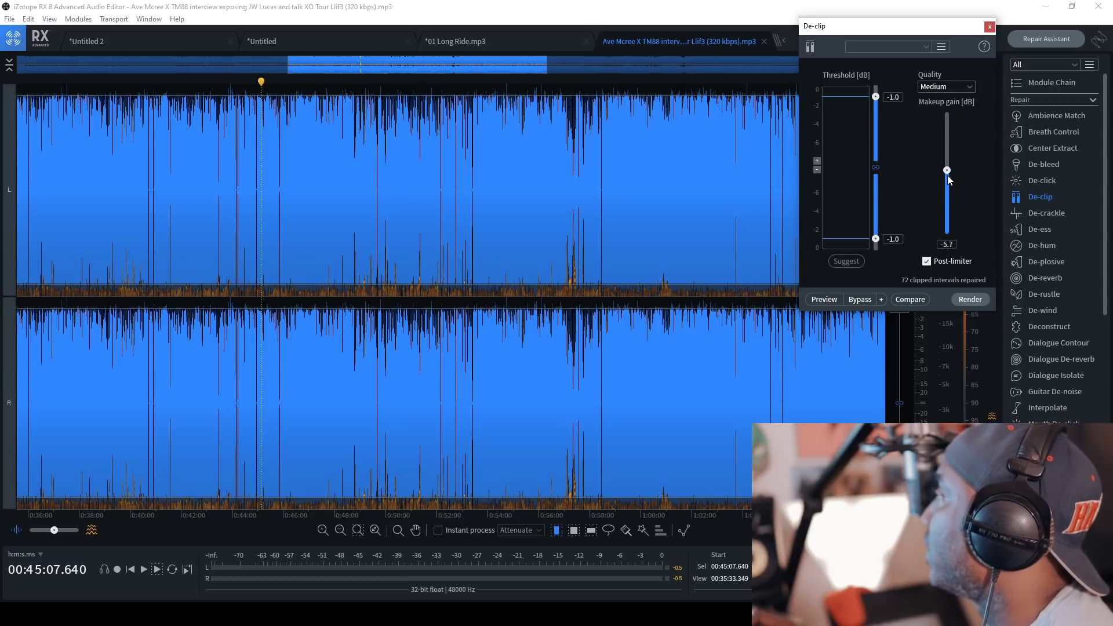
click(963, 87)
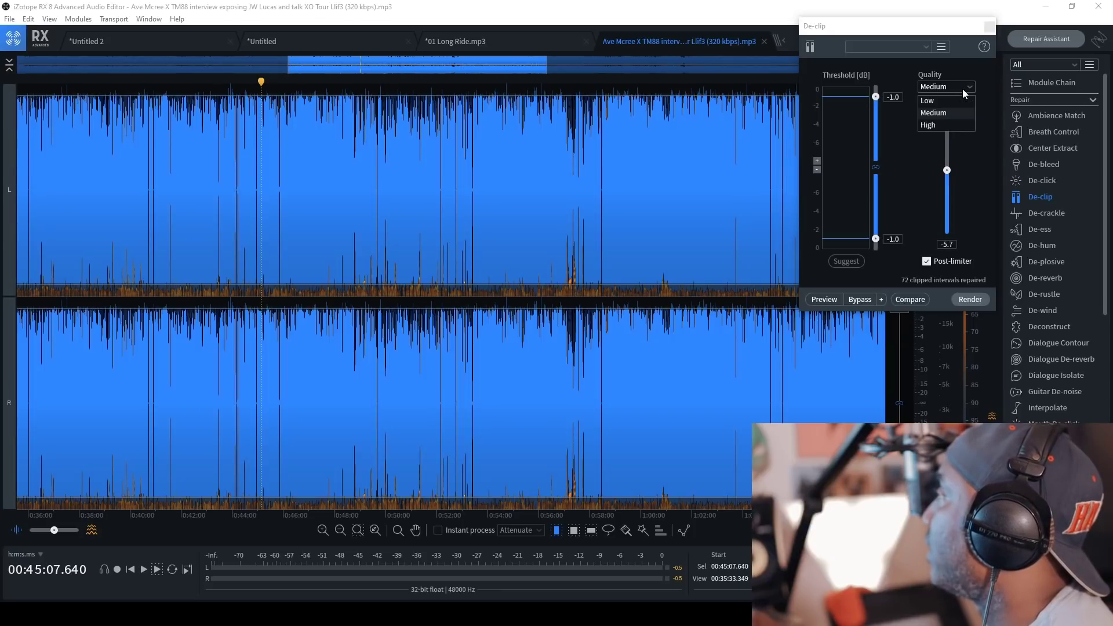
click(938, 123)
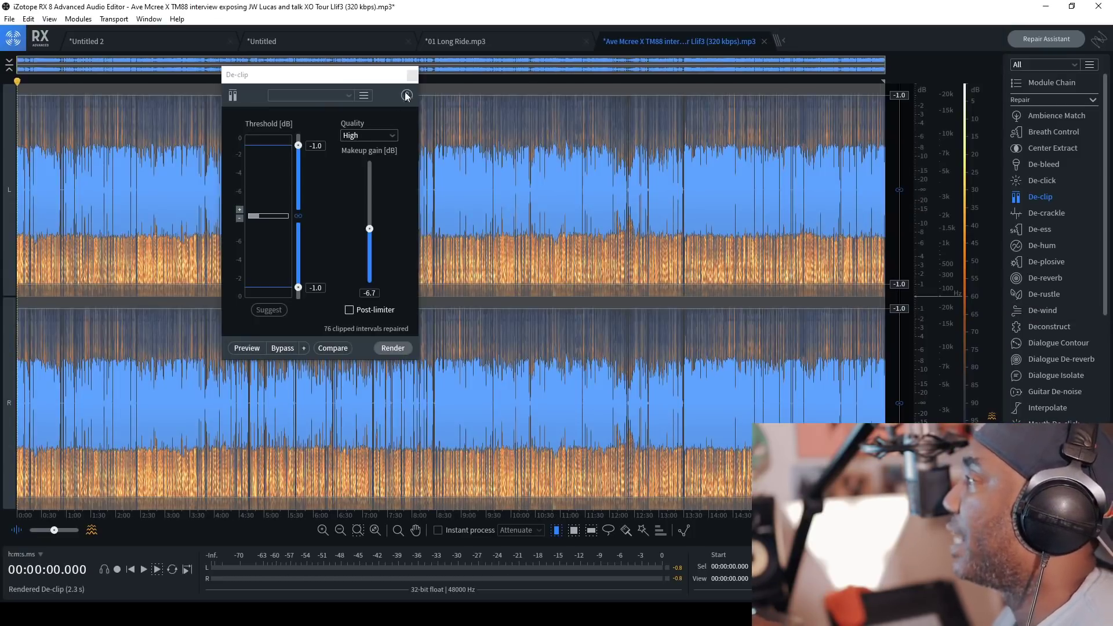
click(412, 76)
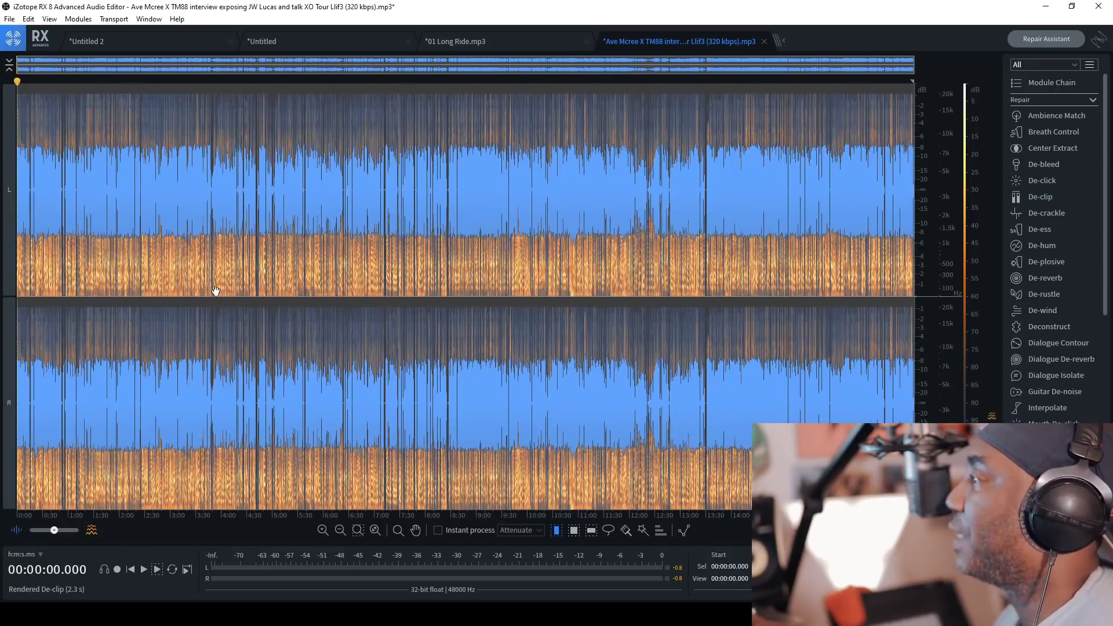
Step: Deselect the interview audio and play the de-clipped result from about 4:15
click(212, 288)
click(233, 279)
key(space)
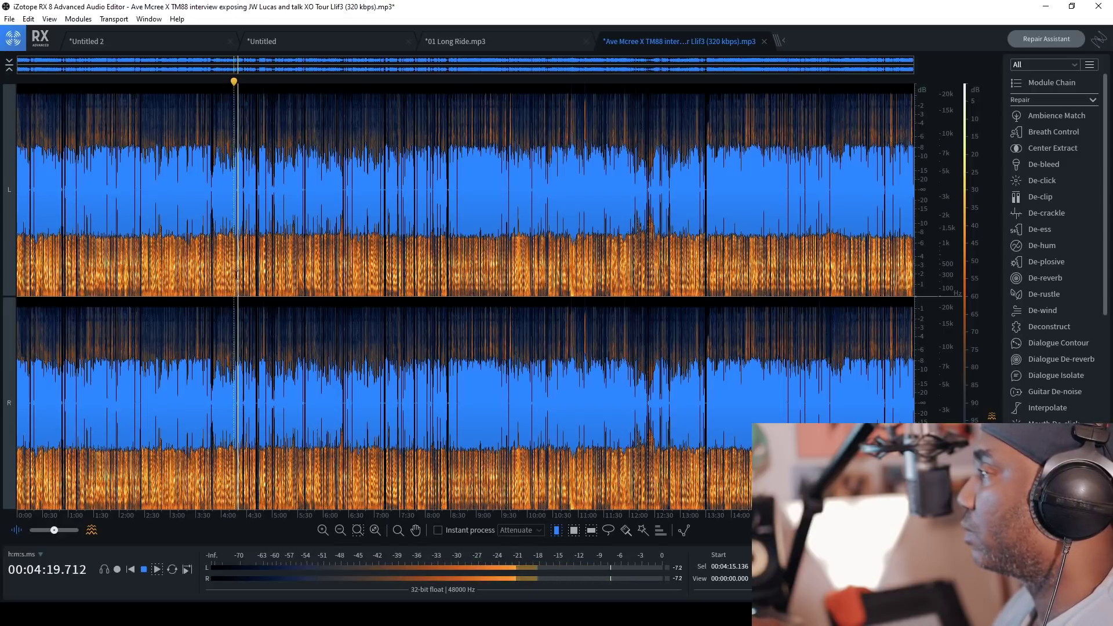
Step: Preview Spectral Recovery on the interview from about 4:17 with amount 50% and cutoff 6000 Hz, and run Learn on the audio
key(space)
scroll(1066, 216, down, 5)
click(1064, 212)
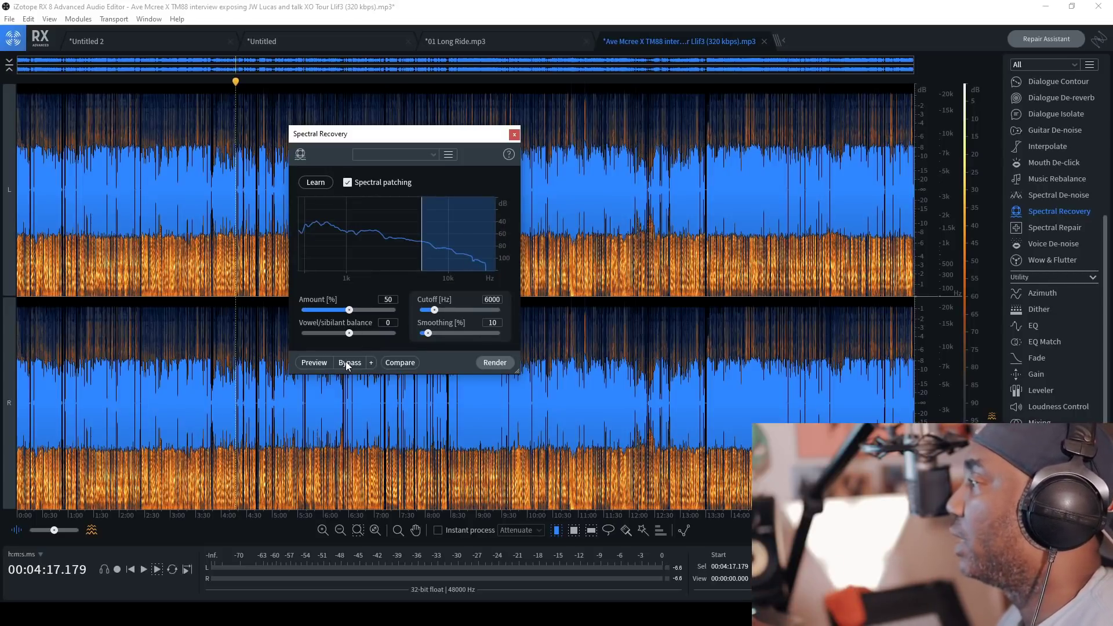
click(315, 364)
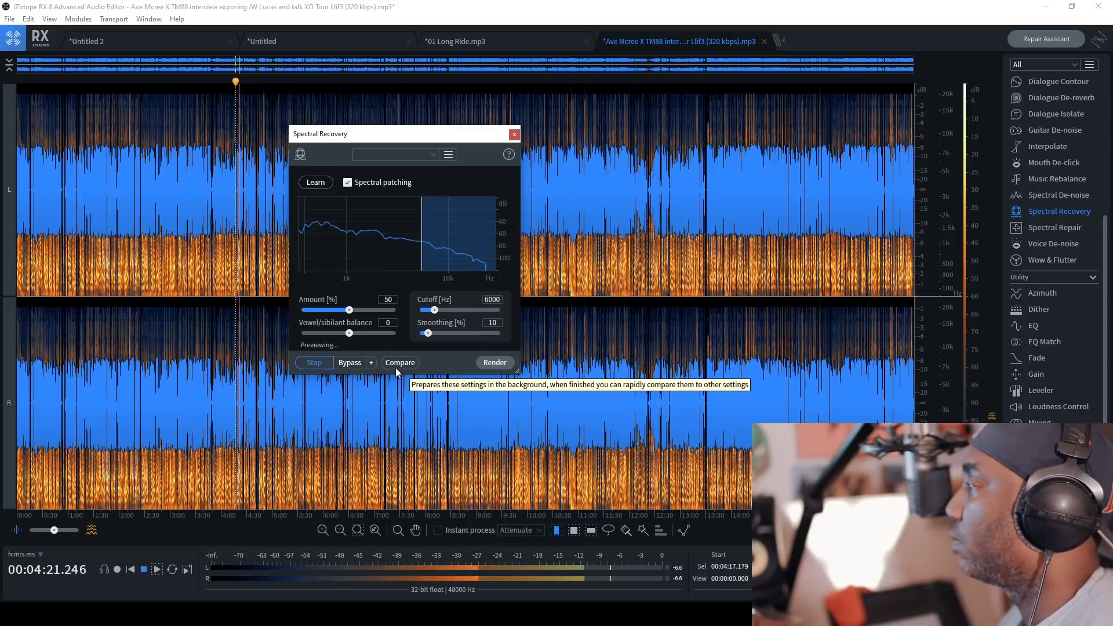
click(328, 360)
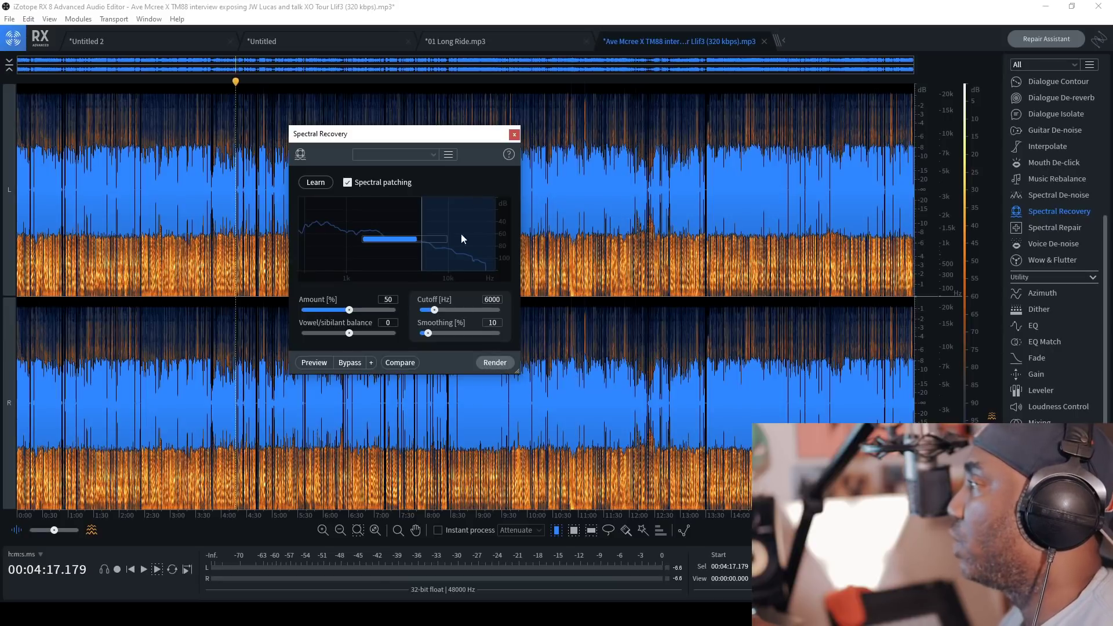
click(328, 185)
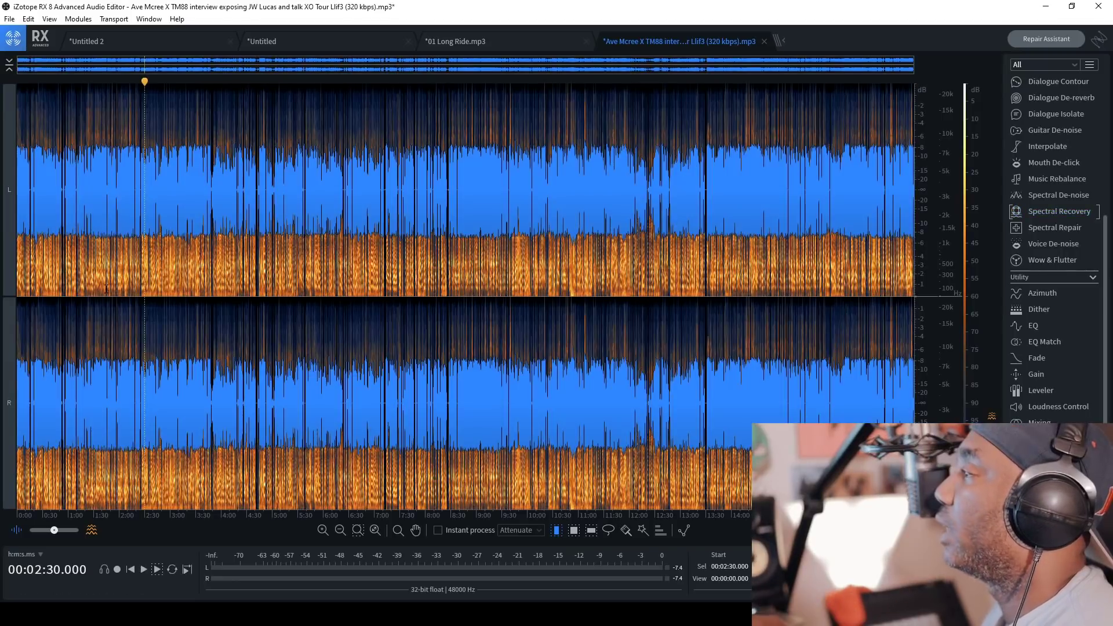
Step: Play the interview recording from about 1:45 to hear the Spectral Recovery result
click(106, 288)
key(space)
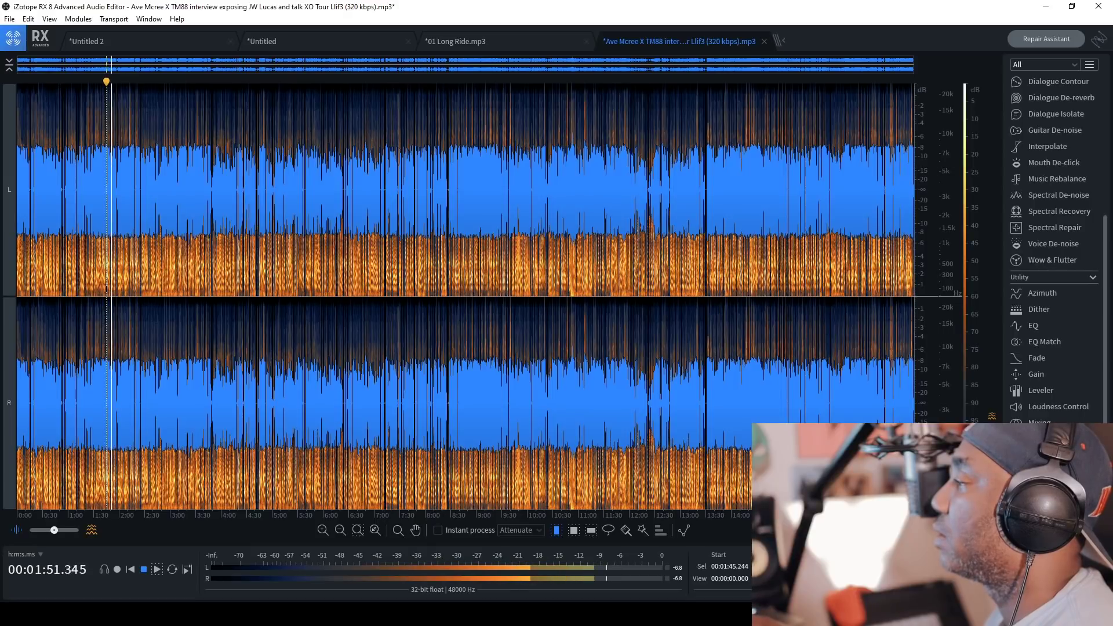
key(space)
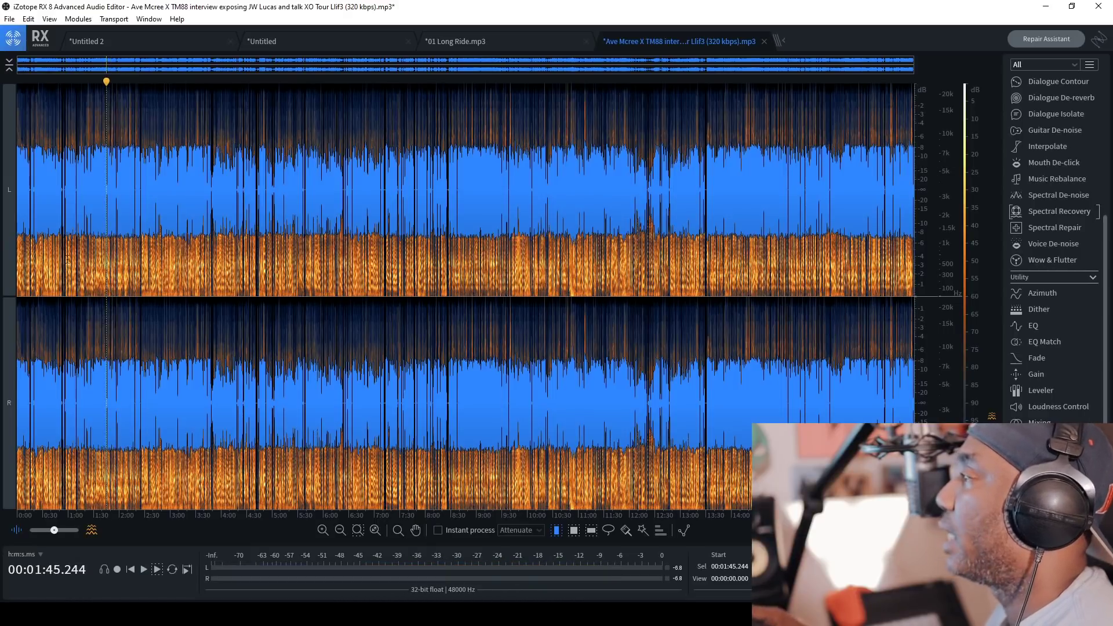
Step: Clear the full-length selection of the interview and play it from about 1:15 and 1:00 to compare the sound
key(ctrl+a)
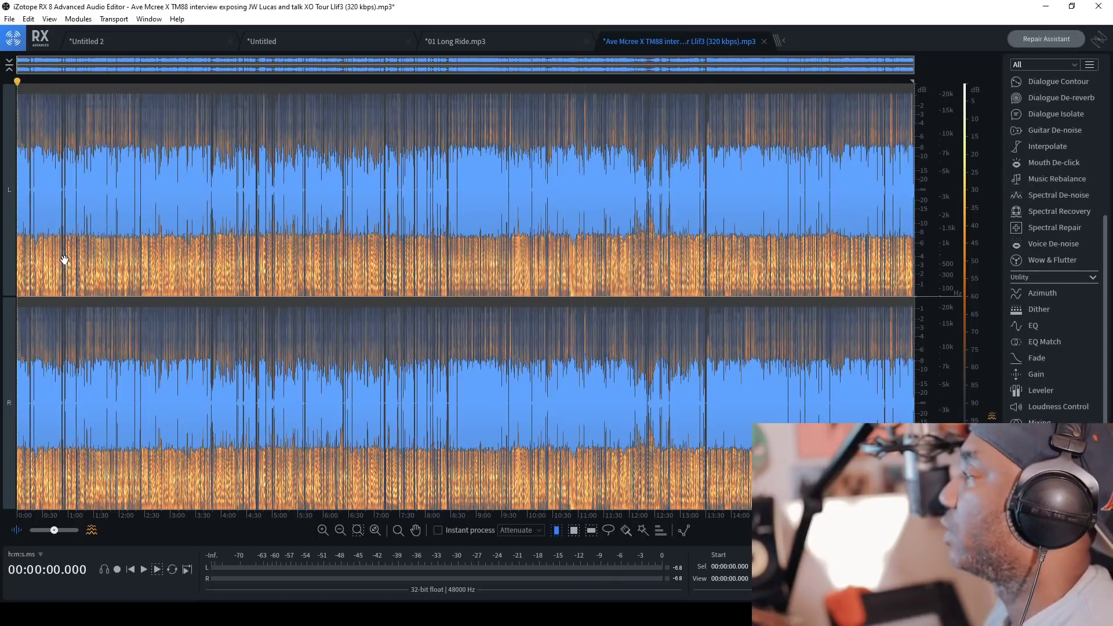
click(82, 299)
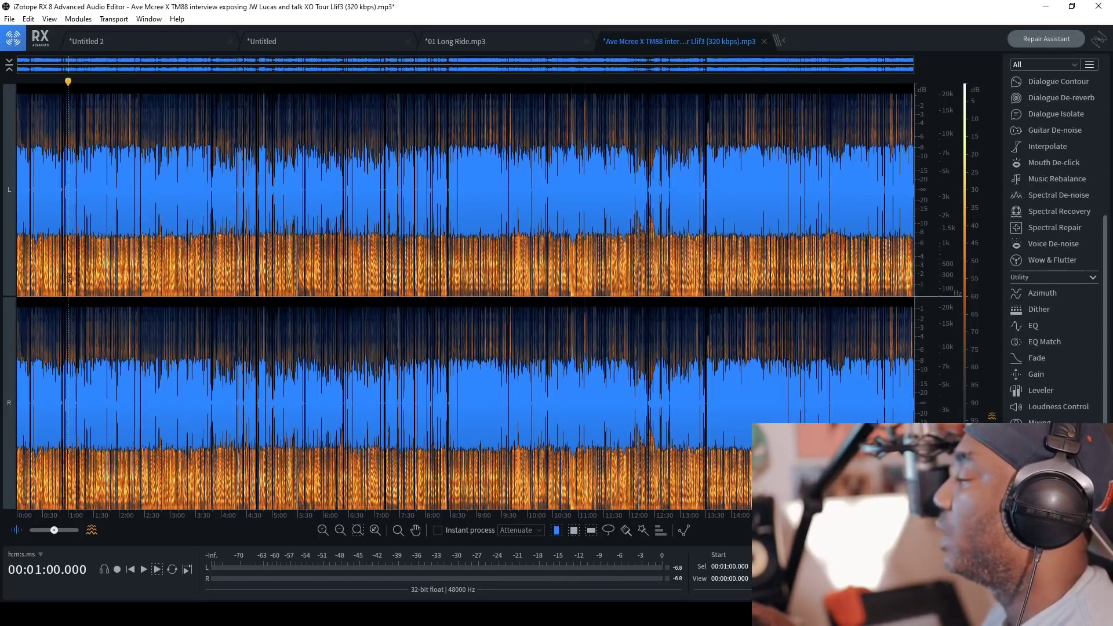
key(space)
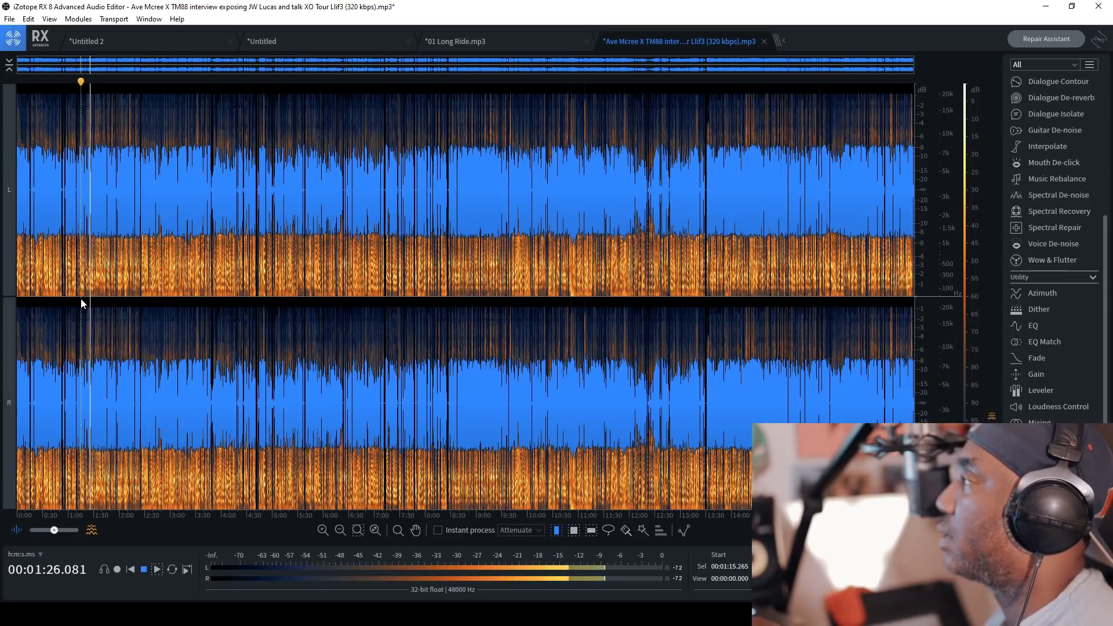
click(70, 306)
key(space)
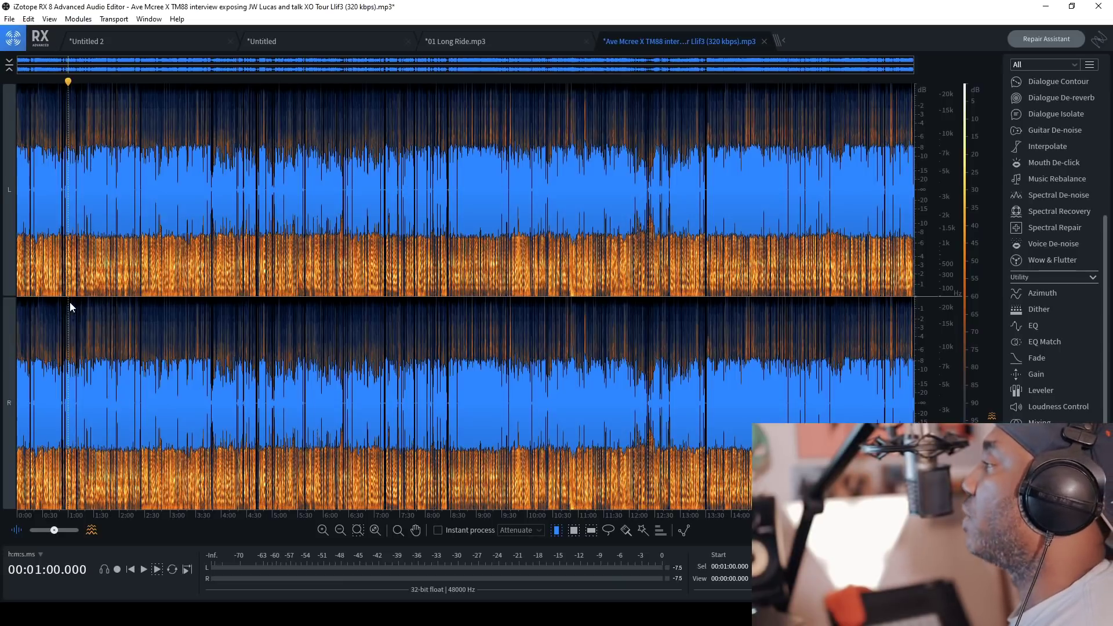